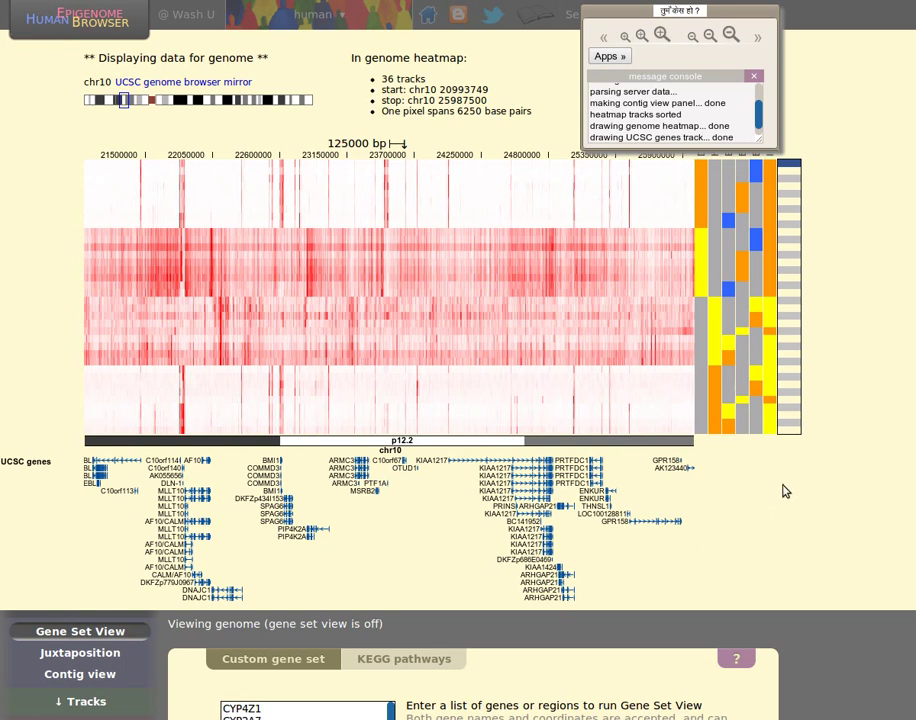
Run Gene Set View on the custom list of CYP genes, displaying the gene body
scroll(784, 490, "down", 3)
scroll(783, 477, "down", 2)
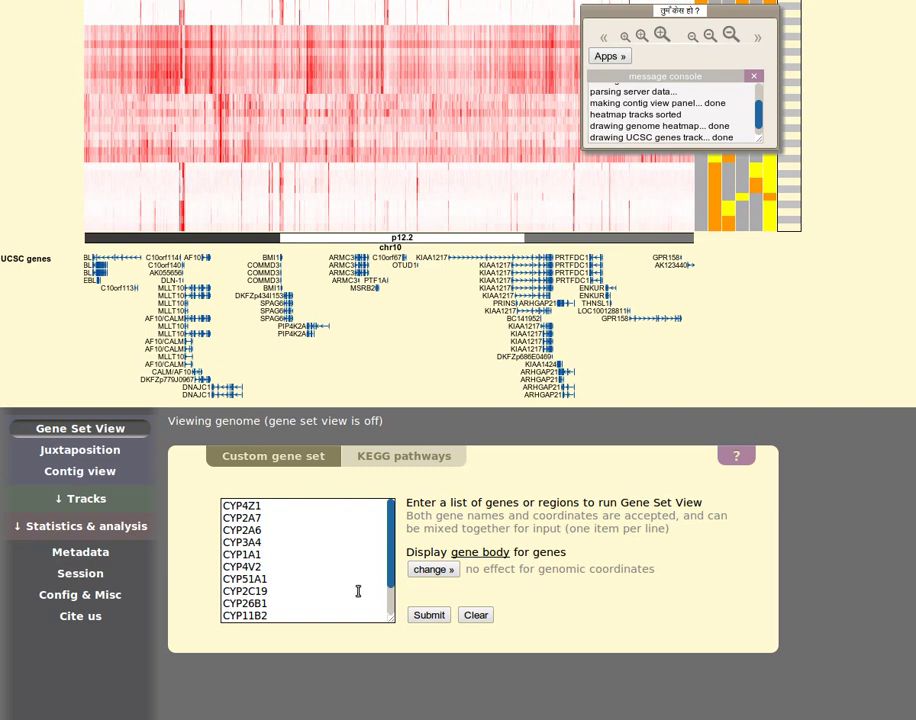
left_click(318, 578)
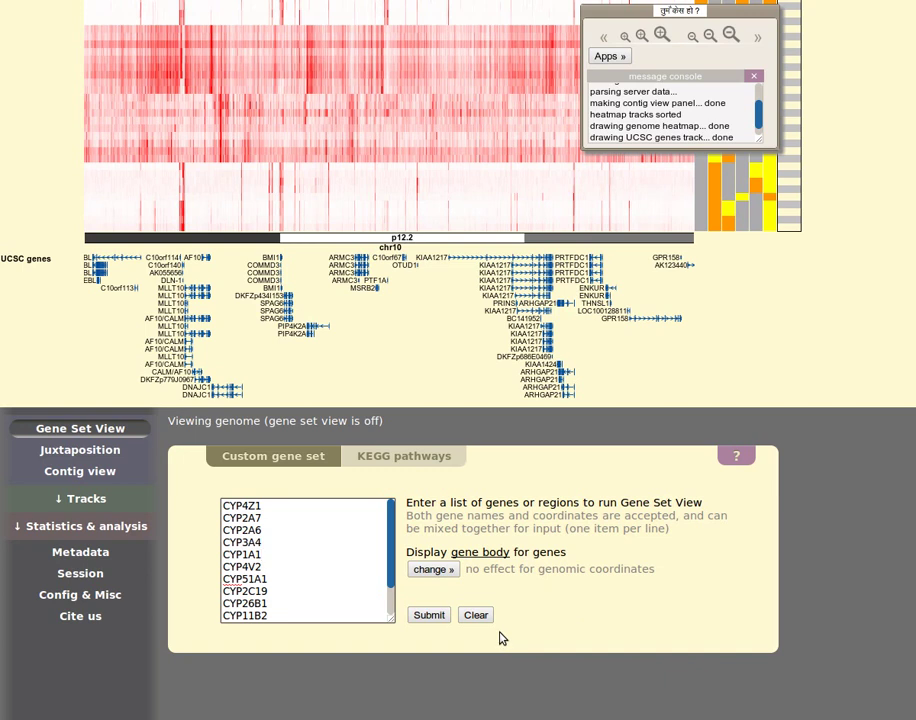
left_click(435, 618)
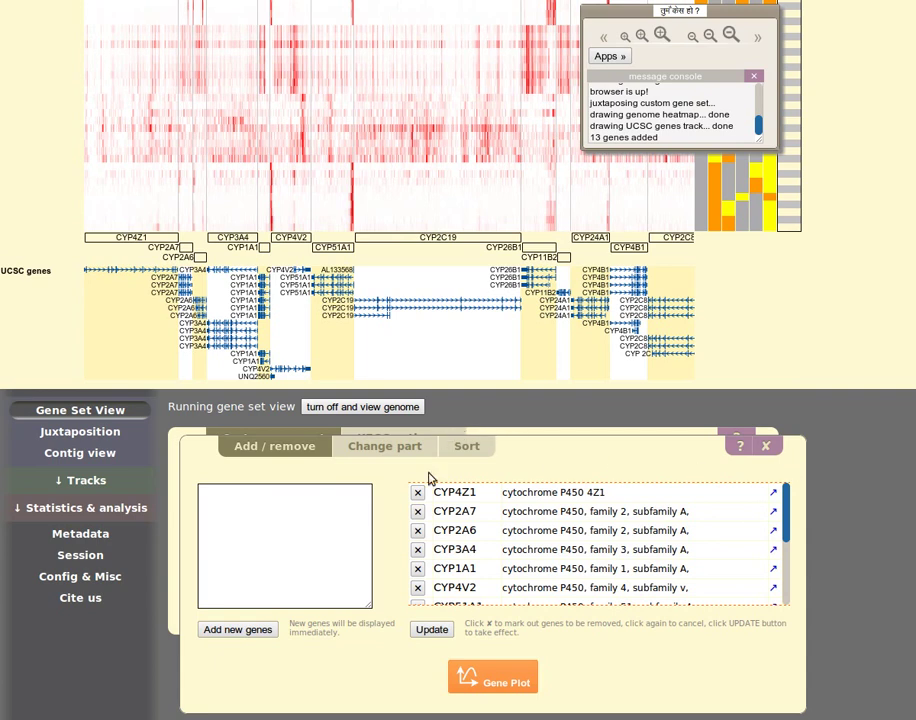
Zoom the gene set heatmap into the CYP4V2 to CYP2C19 stretch and pan it back to the CYP4Z1 gene
scroll(826, 514, "up", 3)
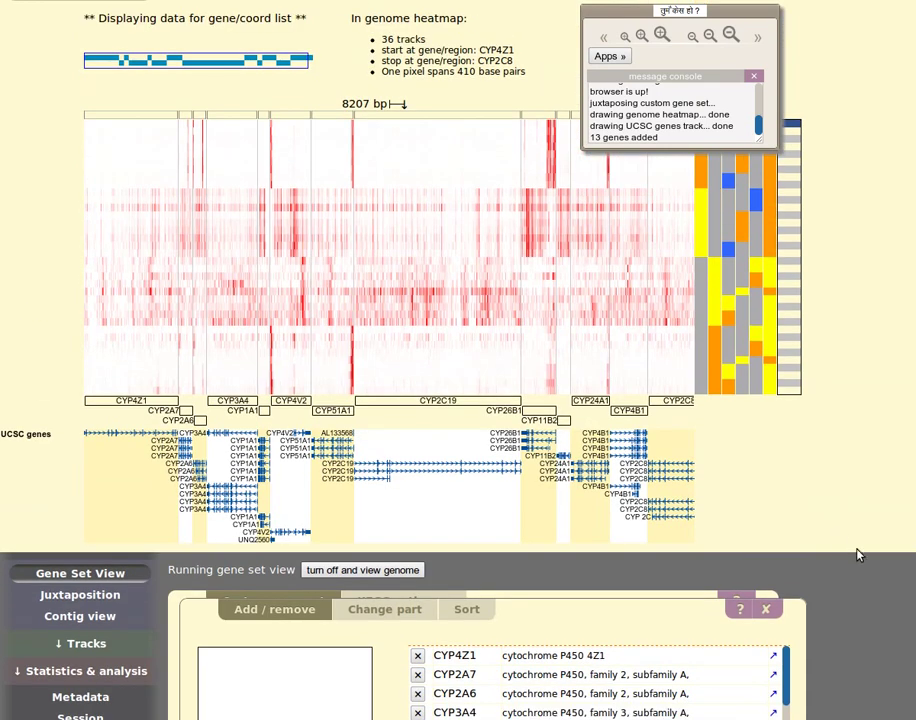
scroll(857, 555, "up", 1)
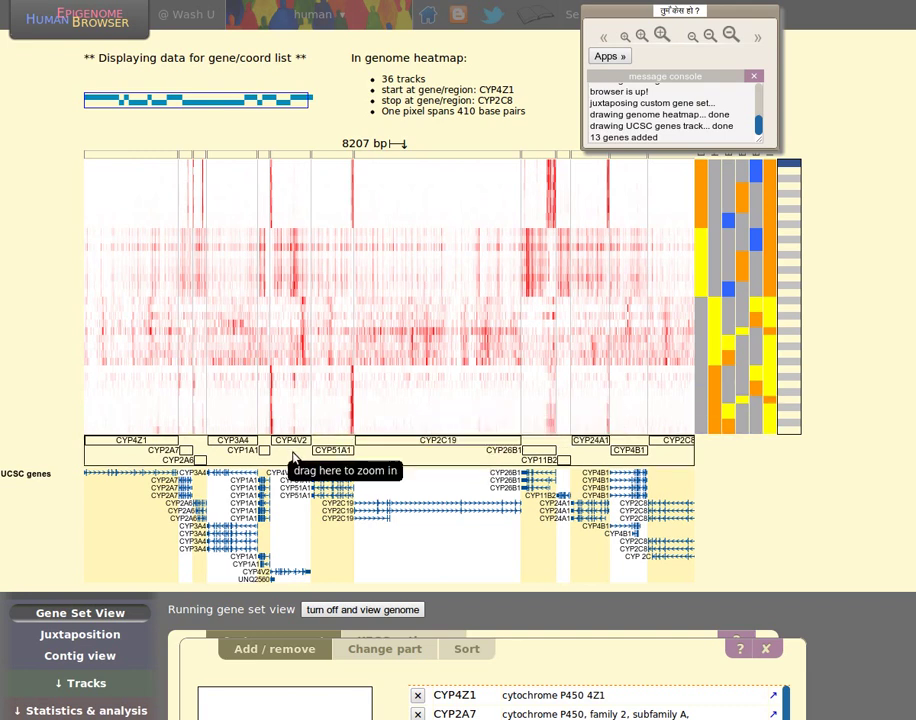
left_click_drag(296, 455, 419, 454)
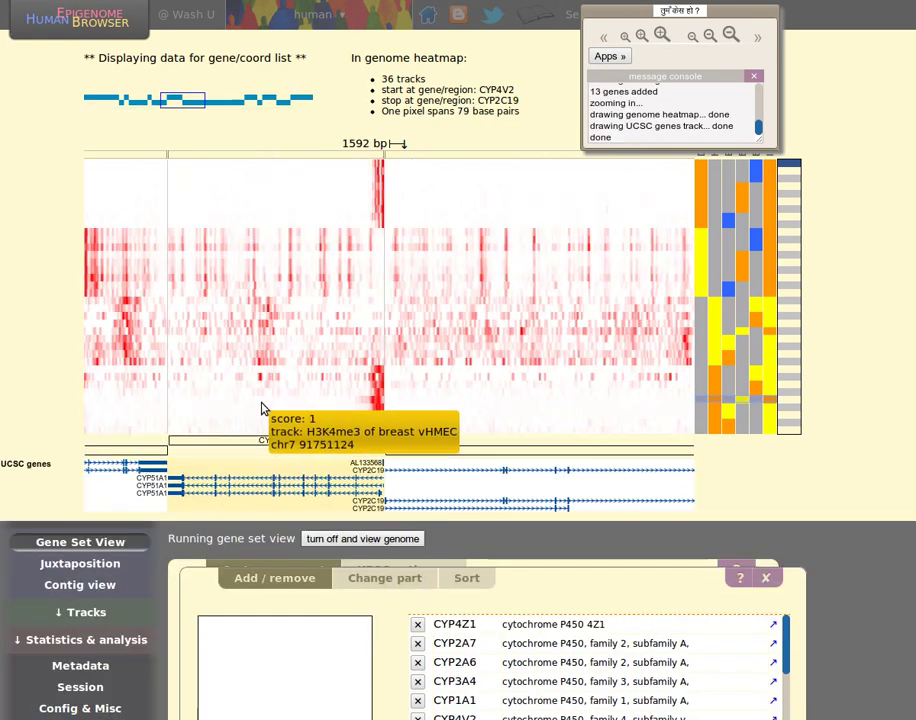
left_click_drag(243, 408, 521, 399)
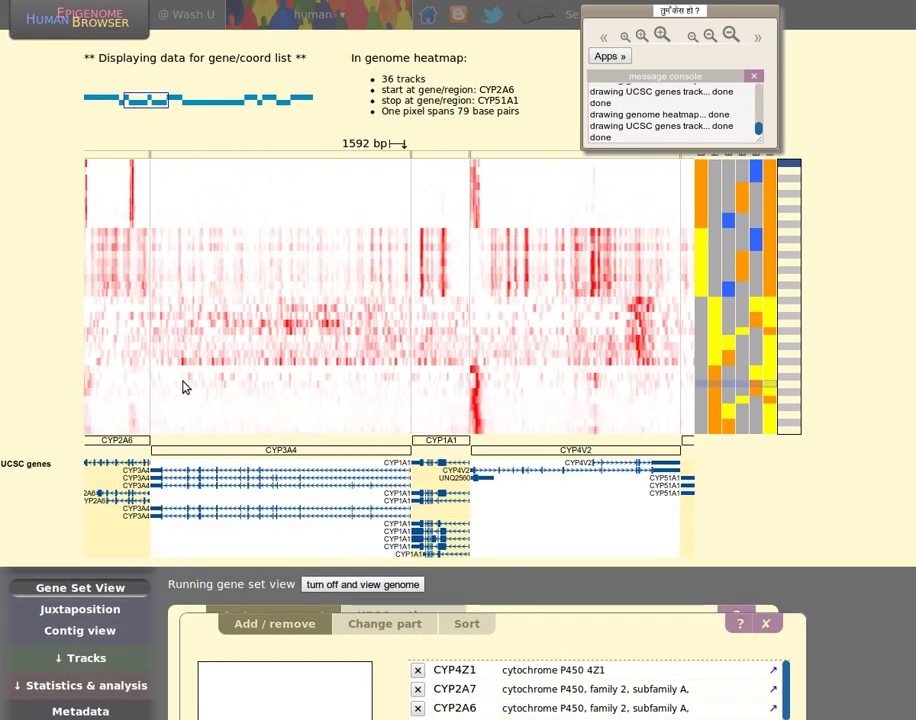
left_click_drag(190, 381, 535, 389)
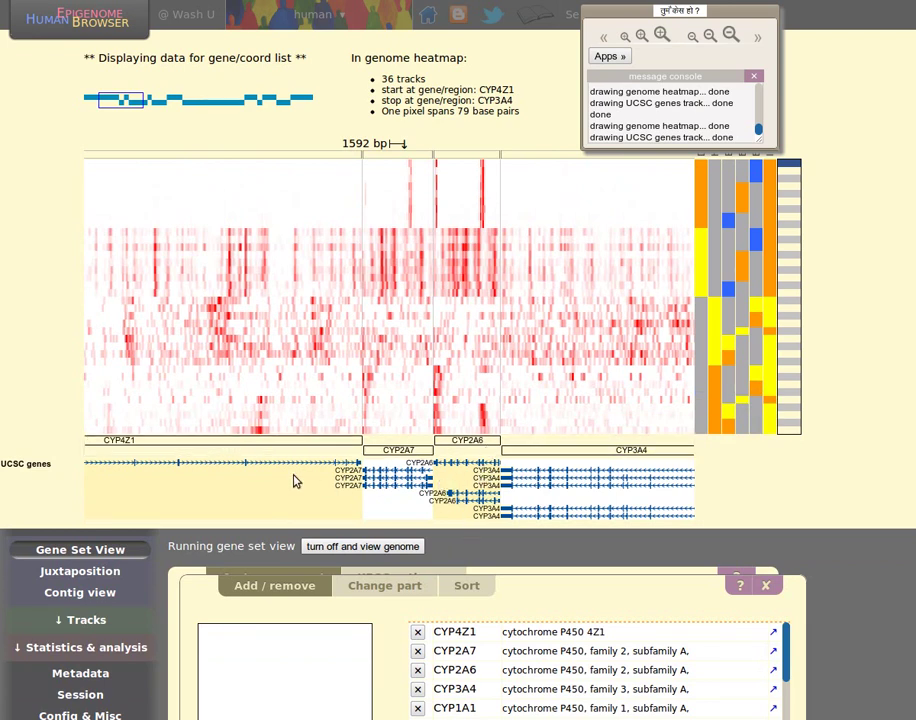
Remove the CYP26B1 and CYP11B2 genes from the running gene set and update the display
scroll(818, 470, "down", 2)
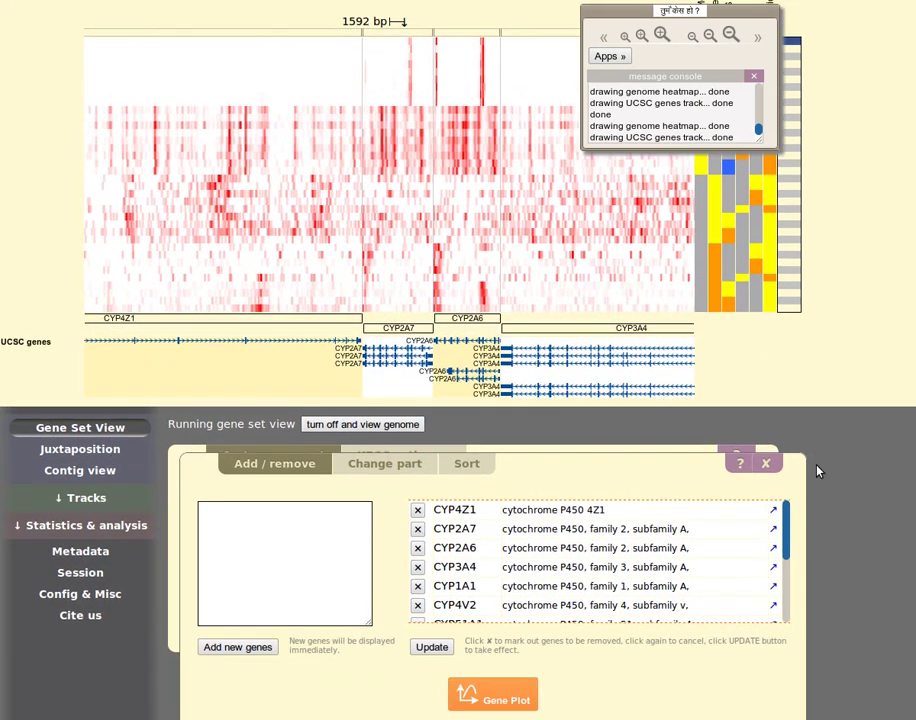
scroll(818, 470, "down", 1)
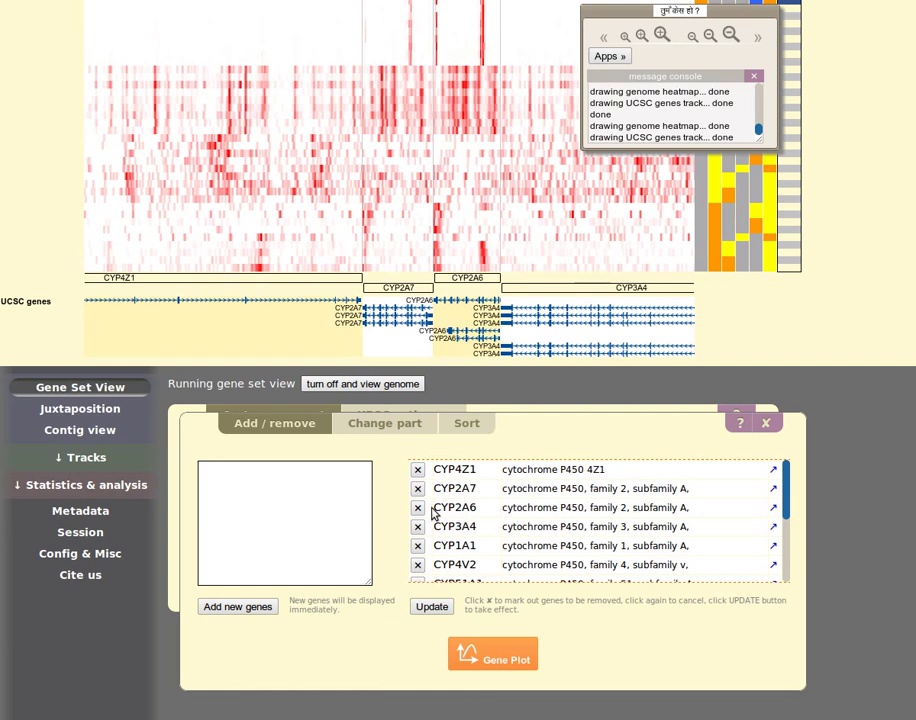
left_click_drag(789, 487, 785, 566)
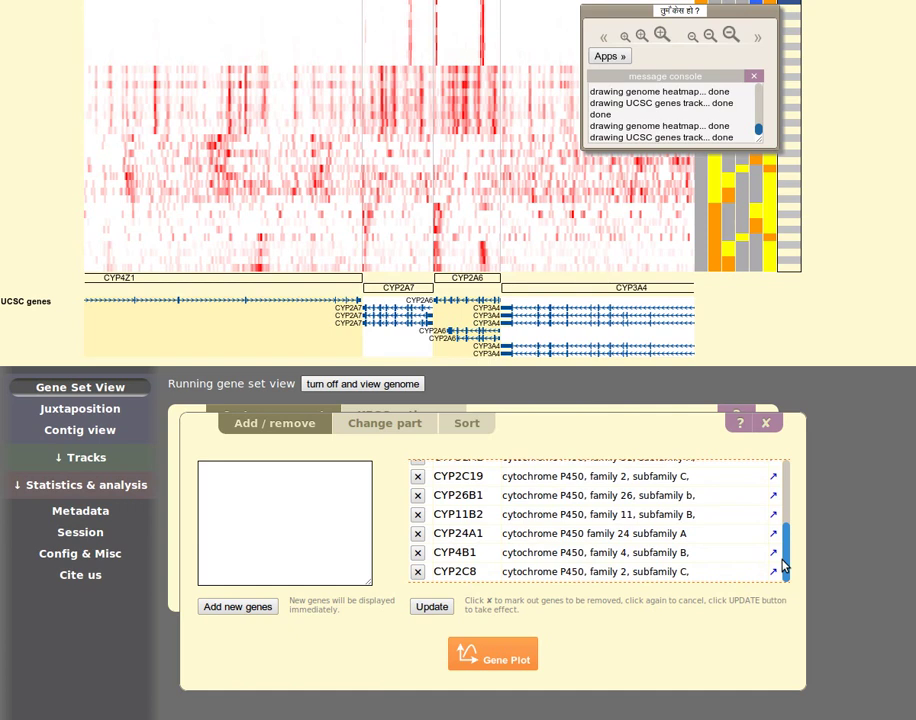
left_click(418, 498)
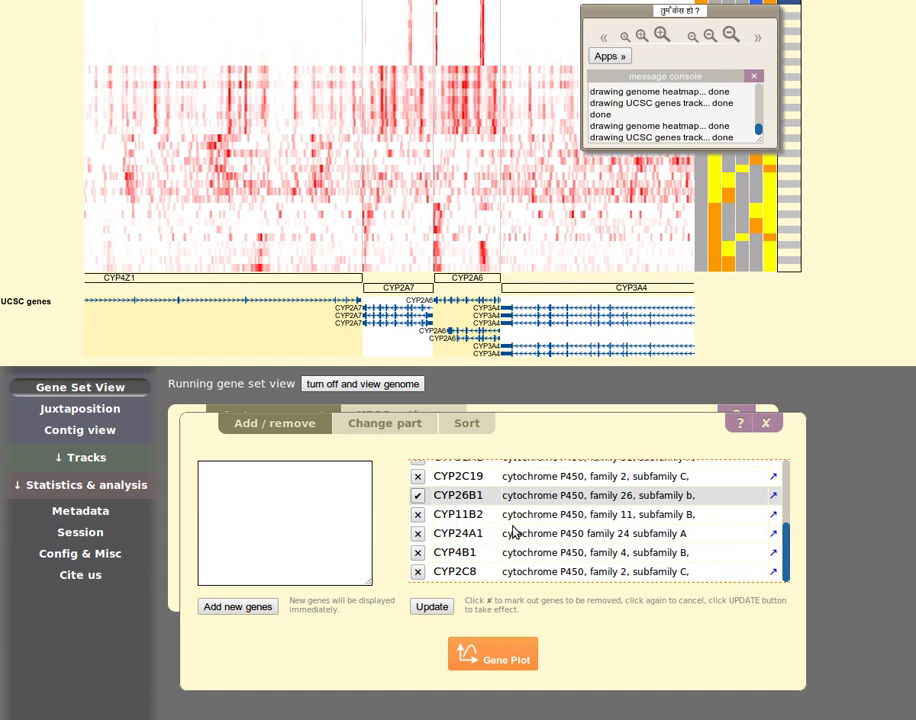
left_click(418, 514)
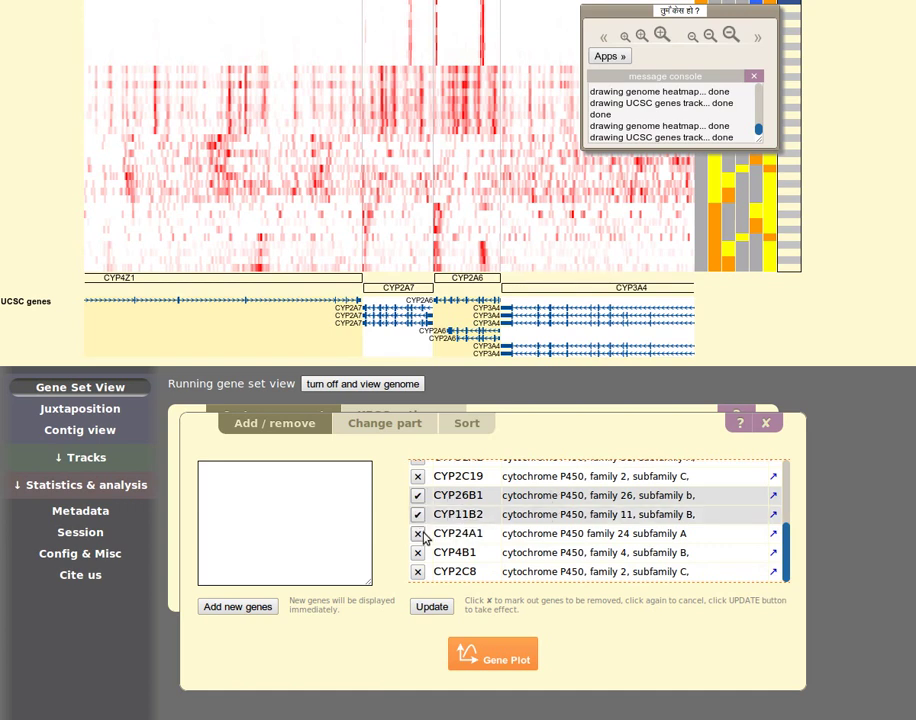
left_click(432, 606)
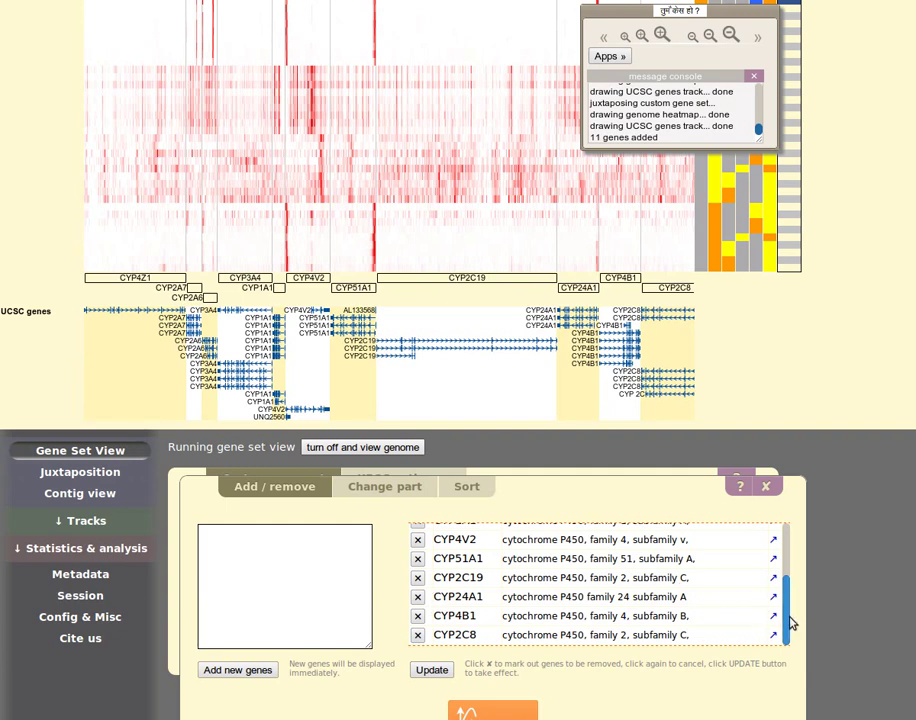
left_click_drag(790, 622, 787, 564)
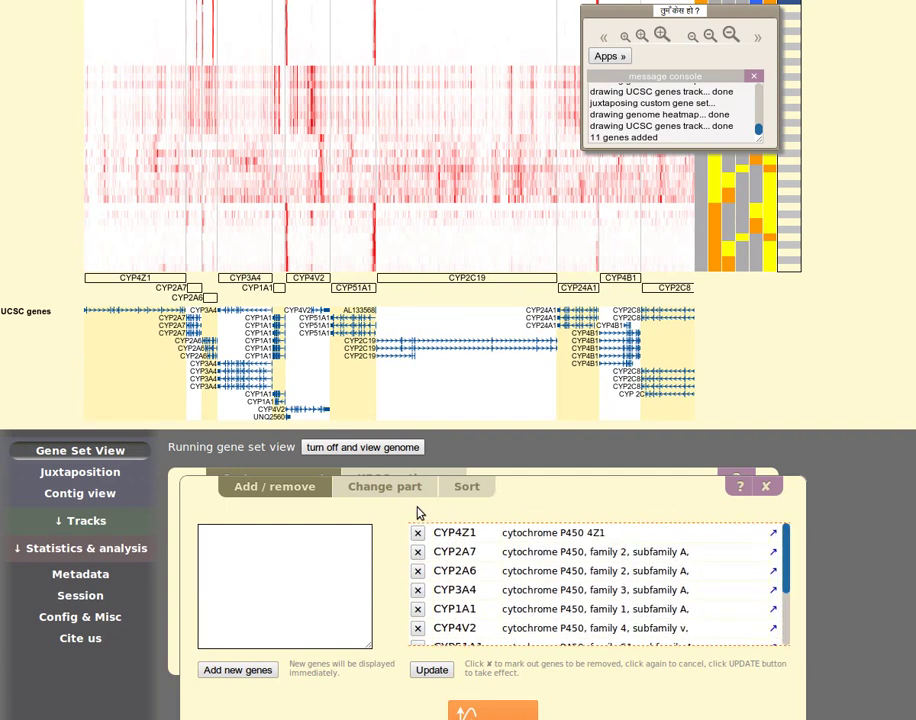
Bring up the displayed gene part setting, then turn off Gene Set View and return to the genome
left_click(384, 486)
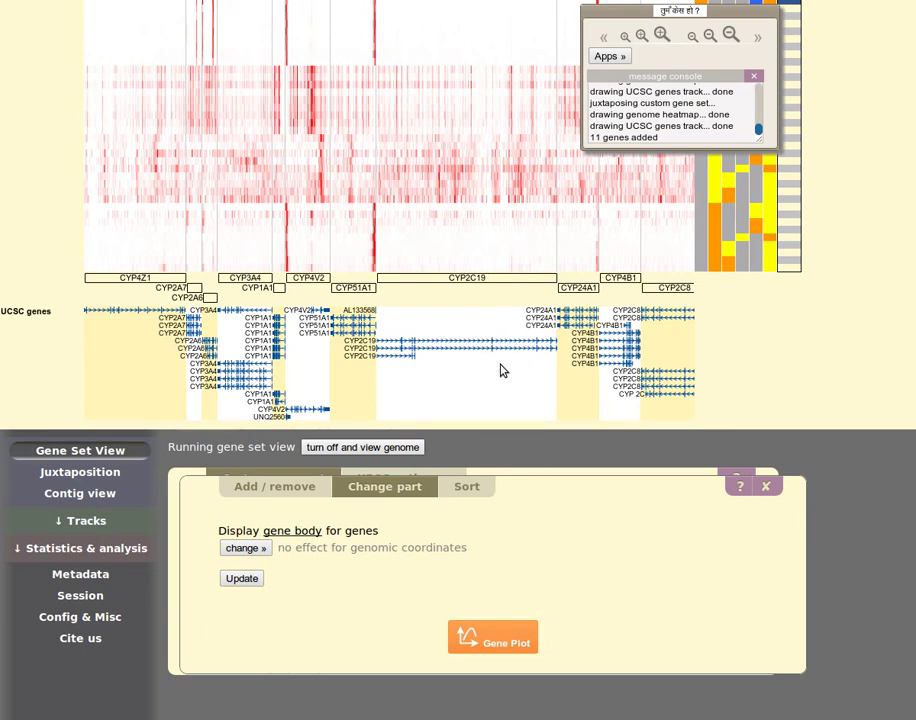
left_click(349, 452)
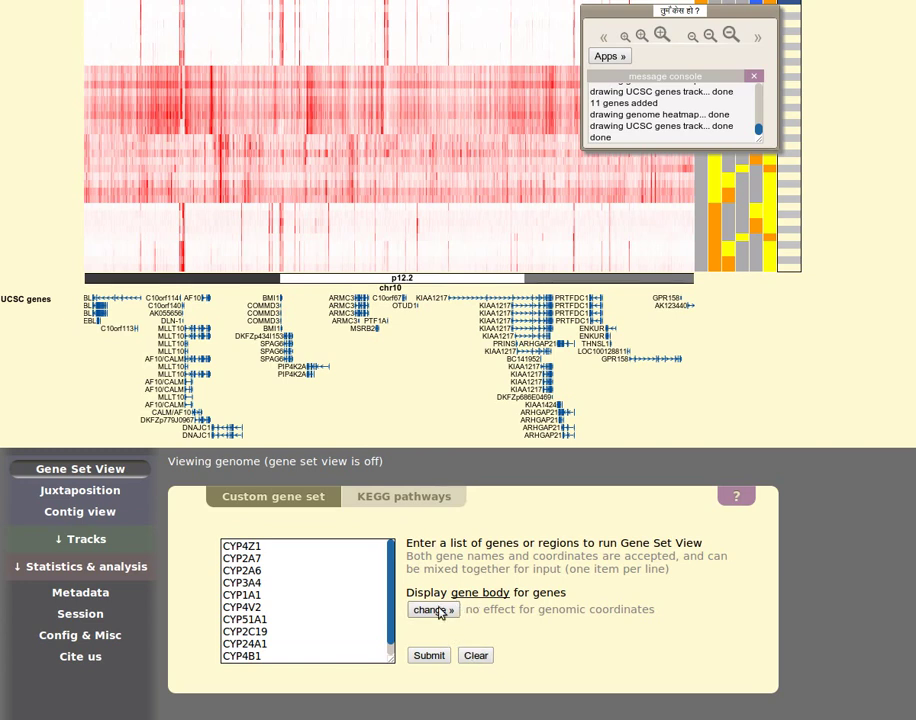
Set the displayed part of the custom gene set's genes to 3 kb promoter and gene body
scroll(508, 560, "down", 2)
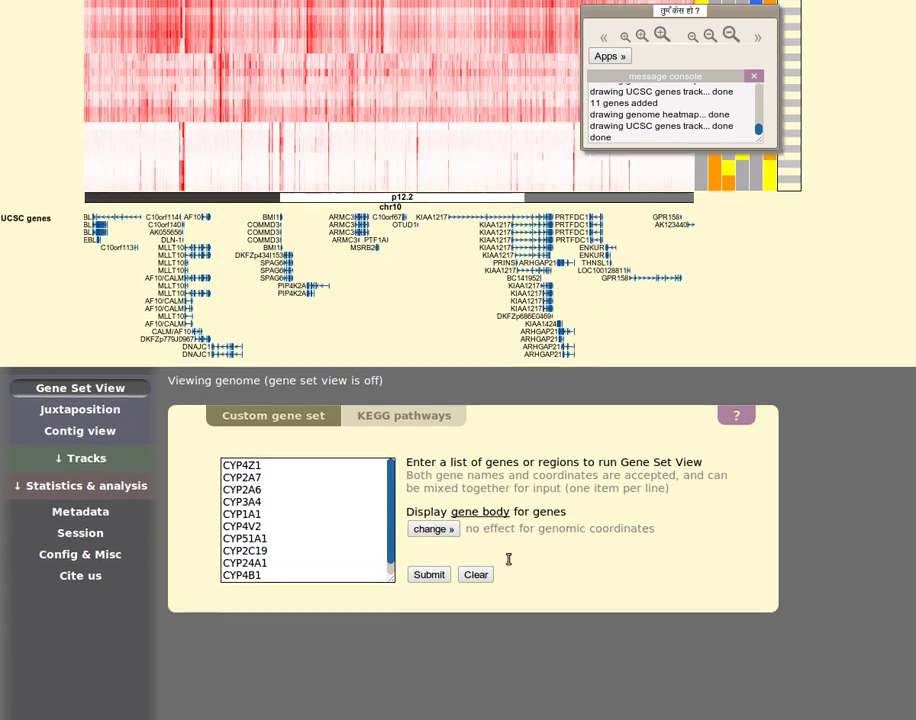
left_click_drag(451, 512, 508, 511)
left_click(432, 529)
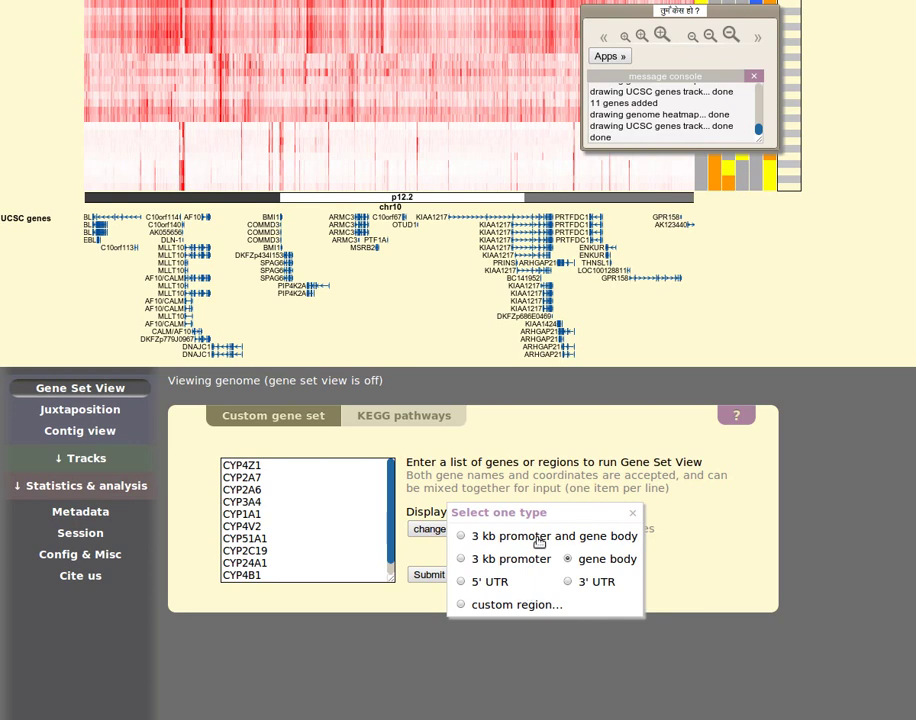
left_click(690, 548)
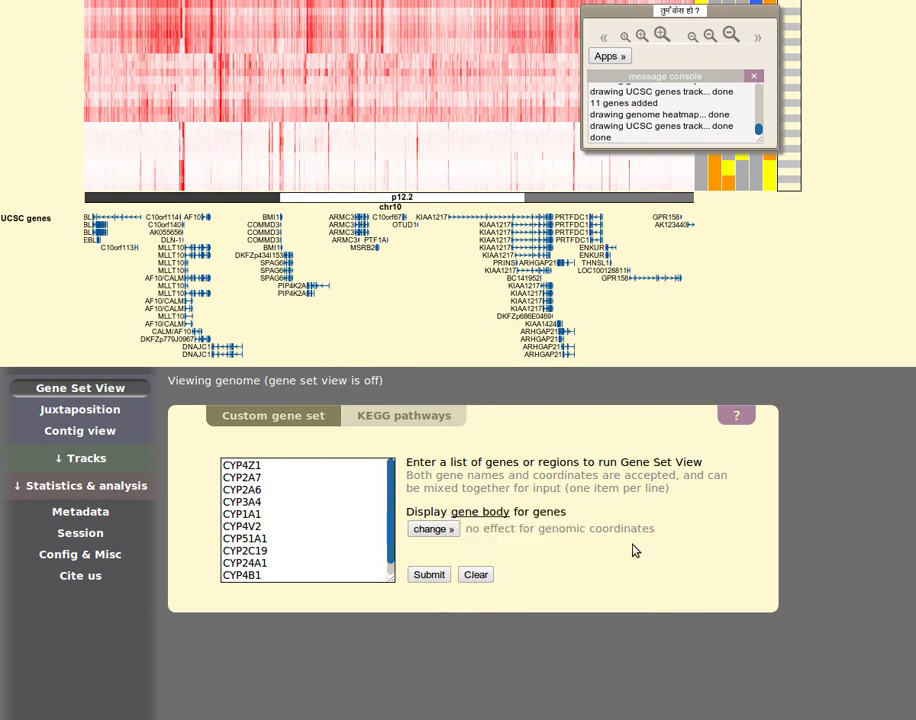
left_click(440, 529)
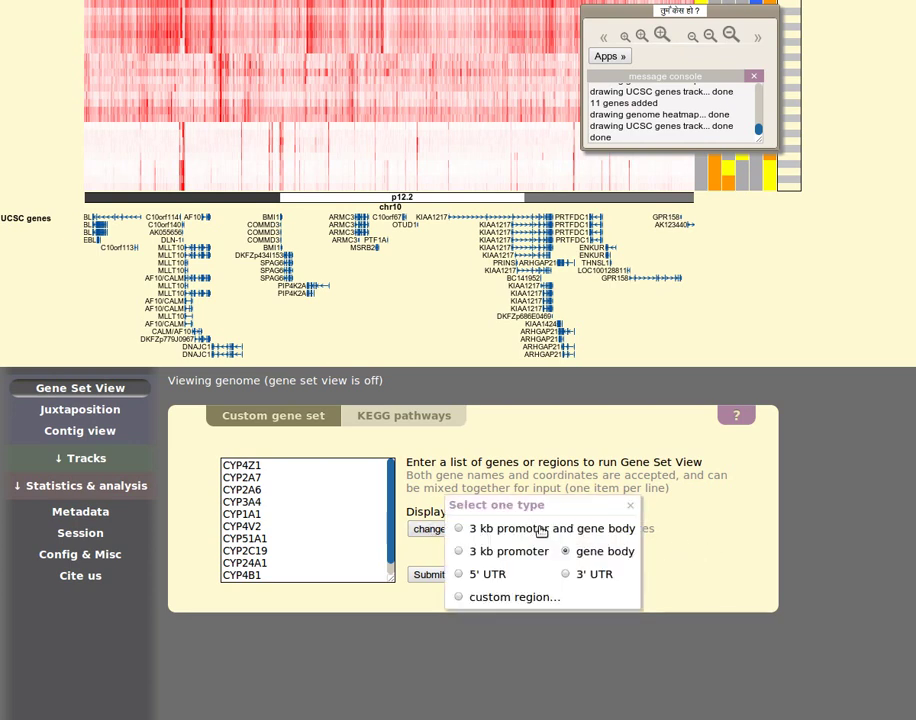
left_click(700, 560)
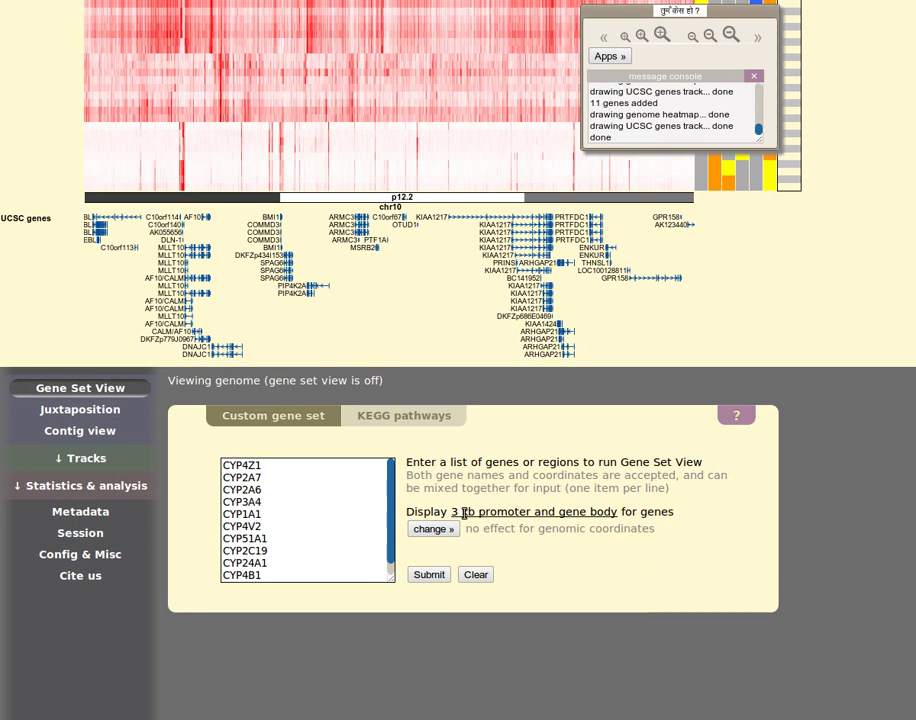
left_click_drag(463, 513, 614, 518)
Look up KEGG pathways matching the keyword "glyco"
left_click(422, 423)
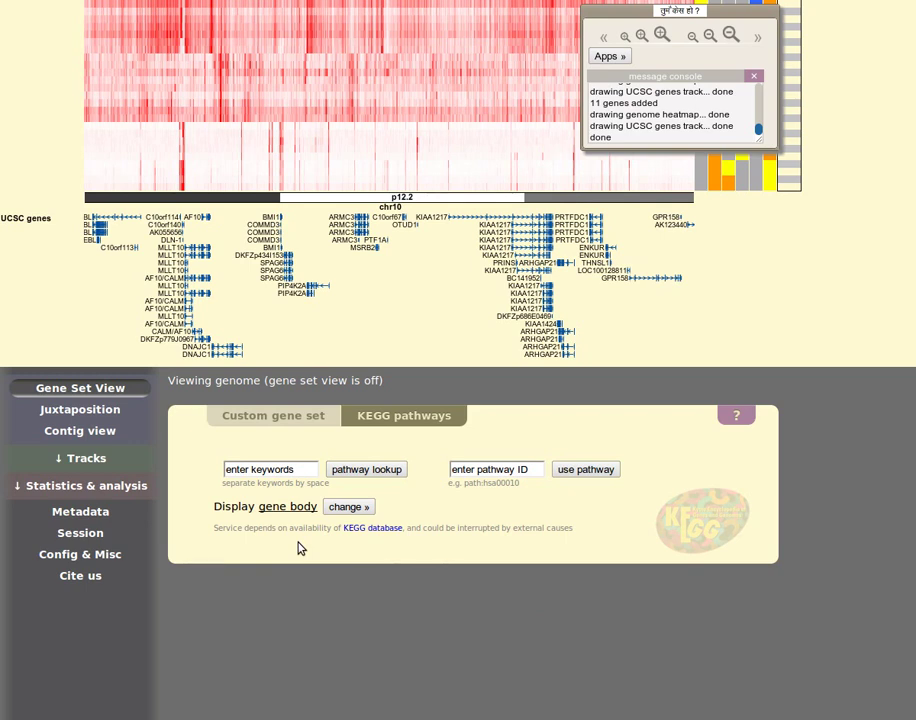
left_click(284, 470)
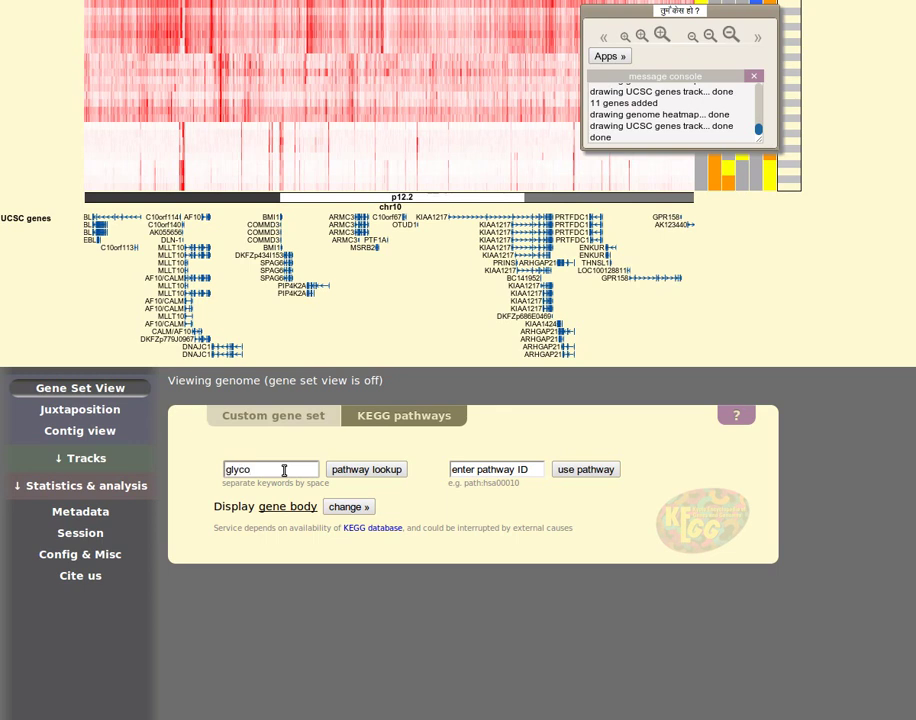
left_click(390, 469)
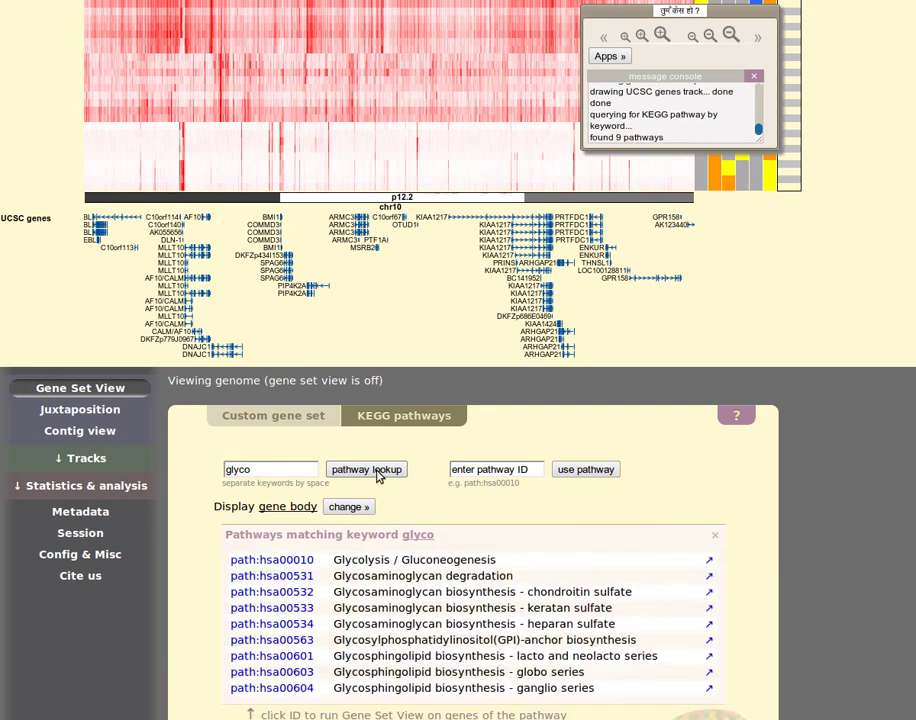
scroll(810, 575, "down", 2)
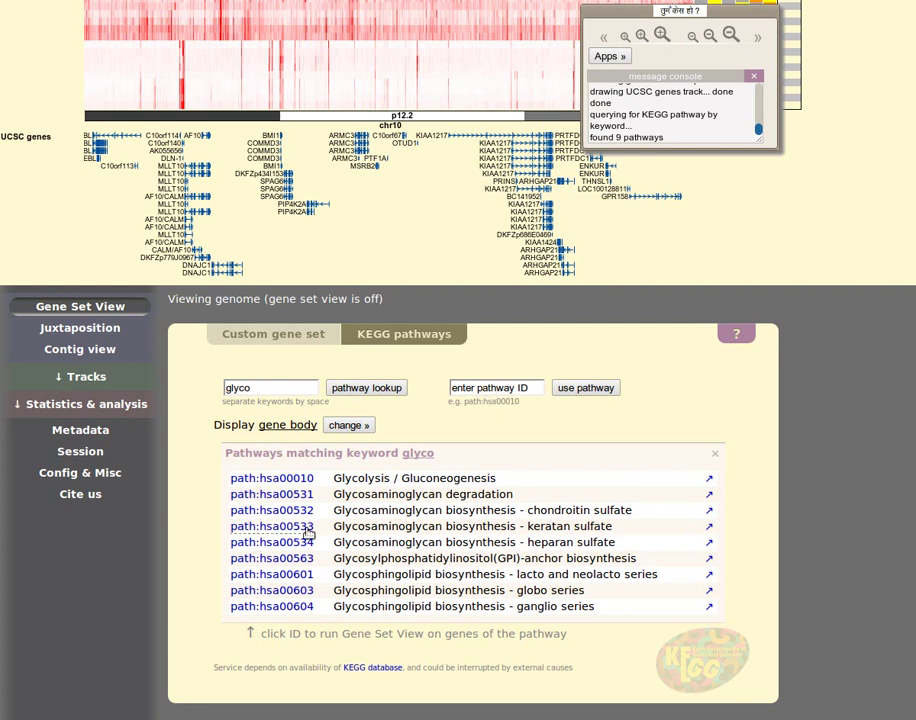
Set the KEGG display to a custom region 2500 bp upstream and about 3076 bp downstream of the transcription start site
left_click(347, 426)
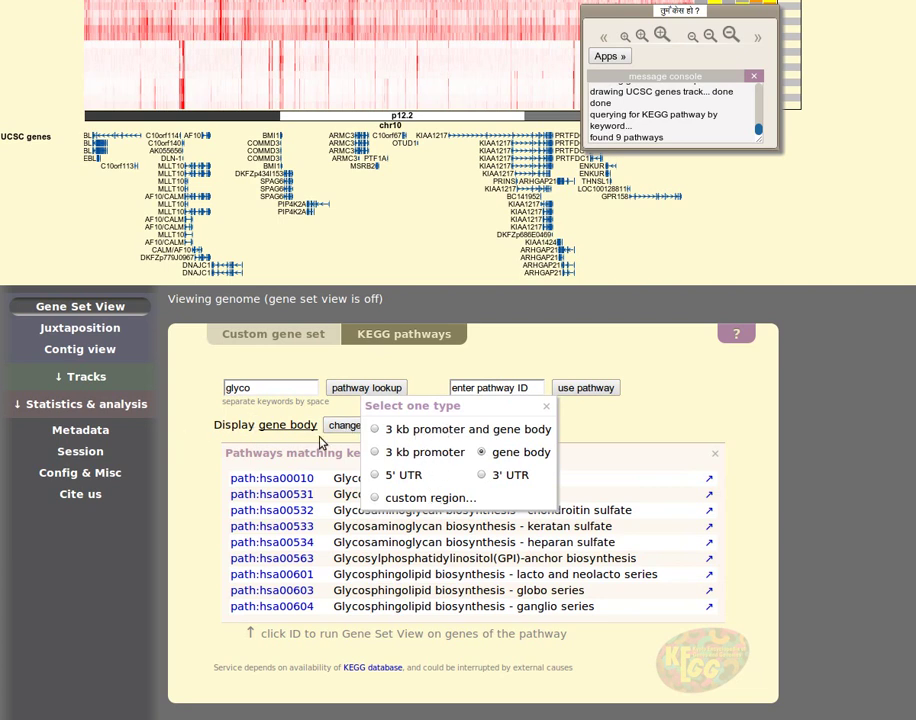
left_click(284, 437)
left_click(347, 425)
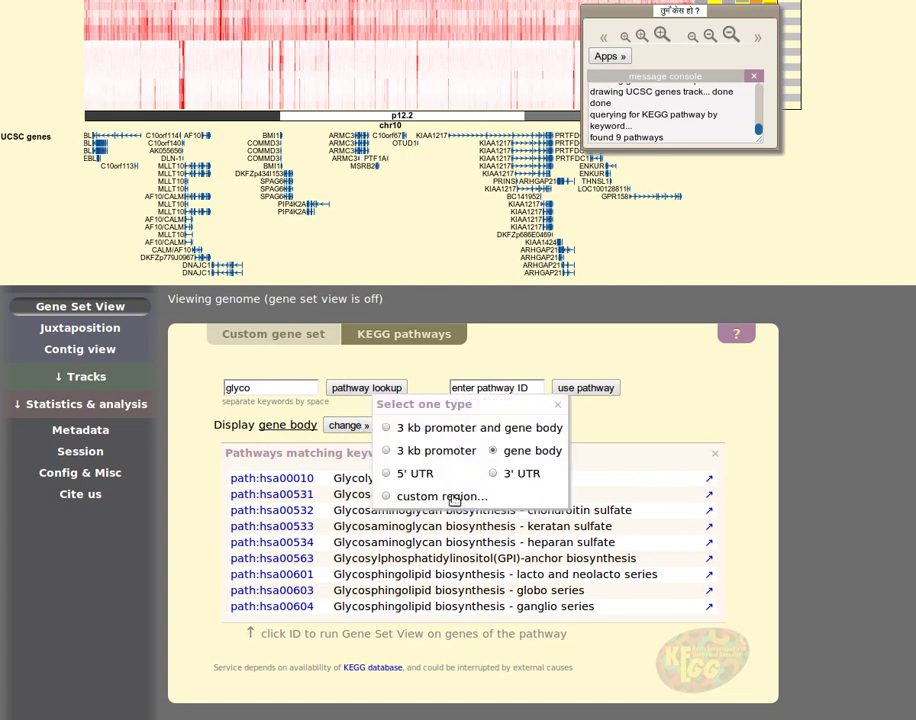
left_click(455, 496)
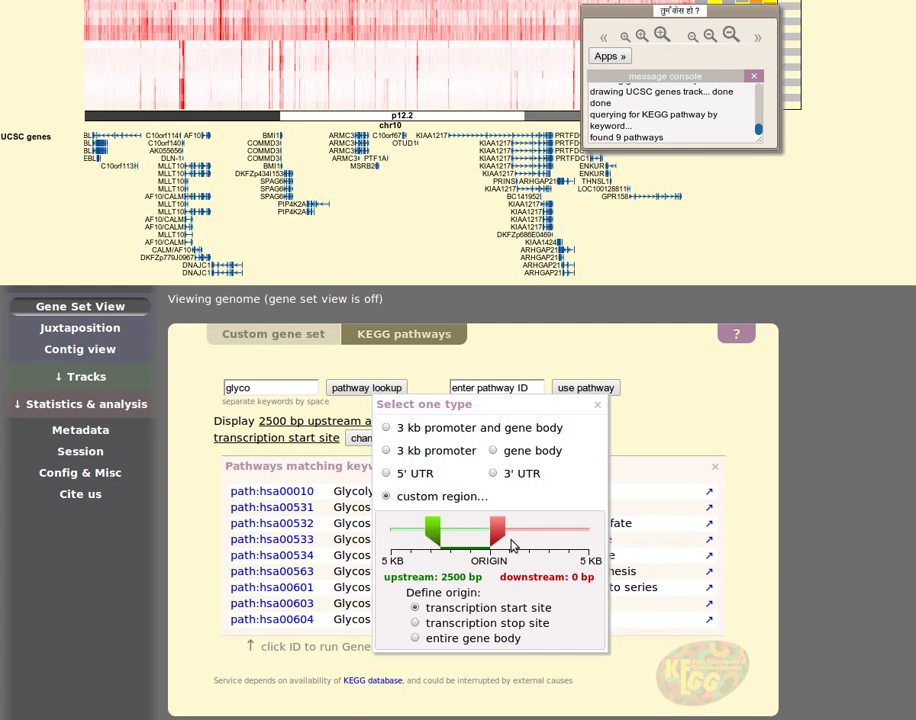
left_click_drag(498, 527, 558, 527)
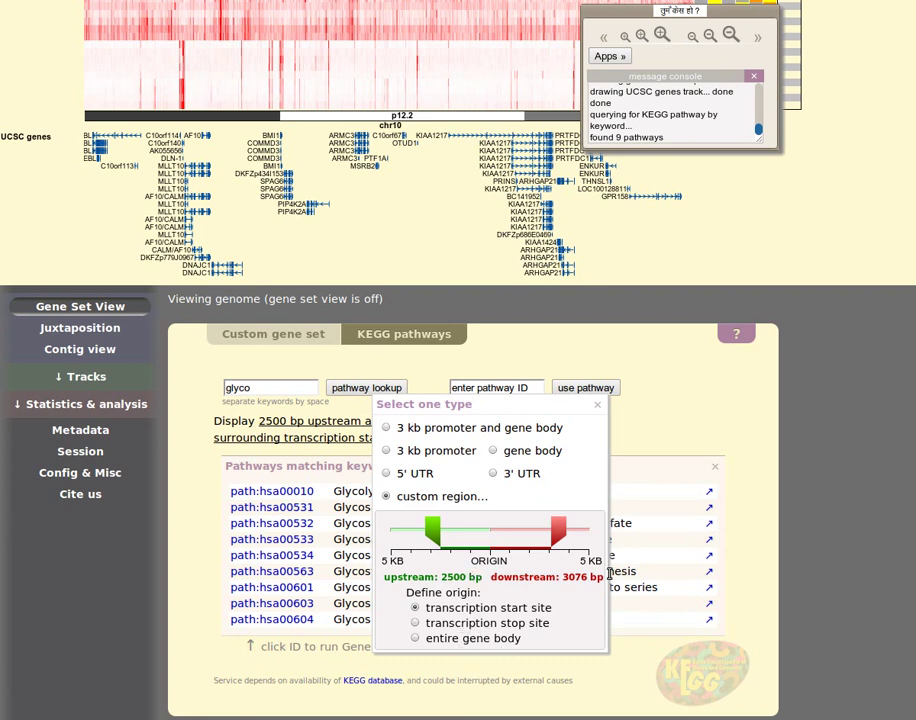
left_click(668, 418)
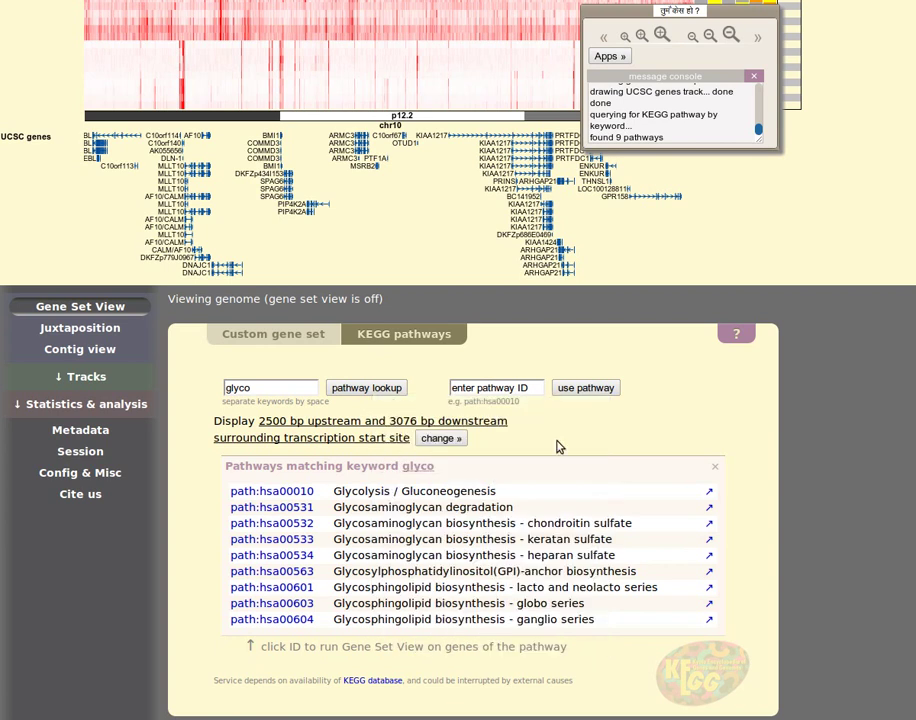
Set the KEGG display to gene body and run Gene Set View on the Glycolysis / Gluconeogenesis pathway, path:hsa00010
left_click(428, 443)
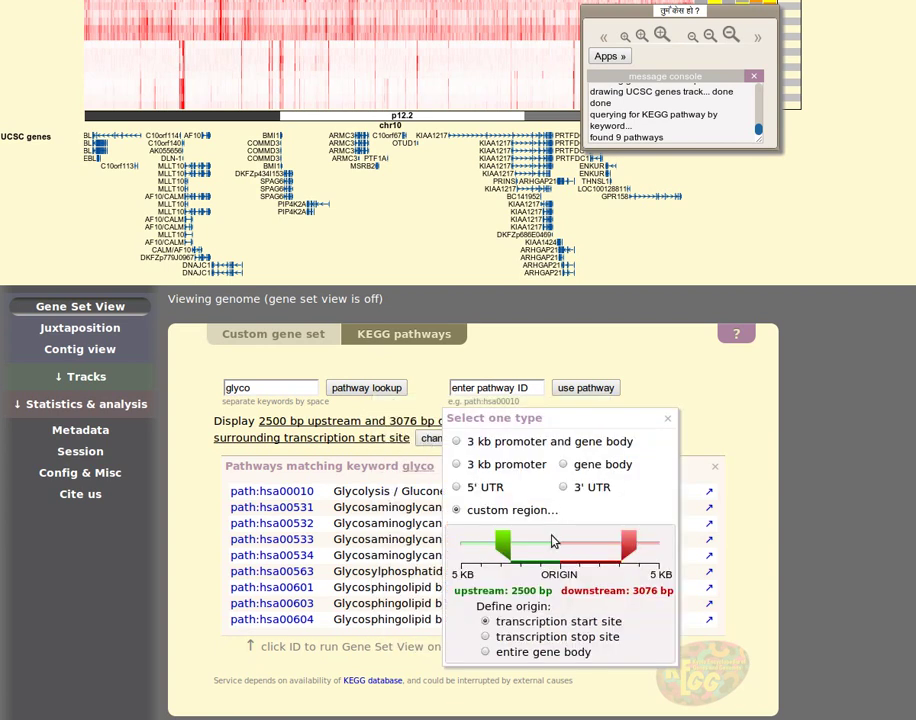
left_click(609, 466)
left_click(718, 378)
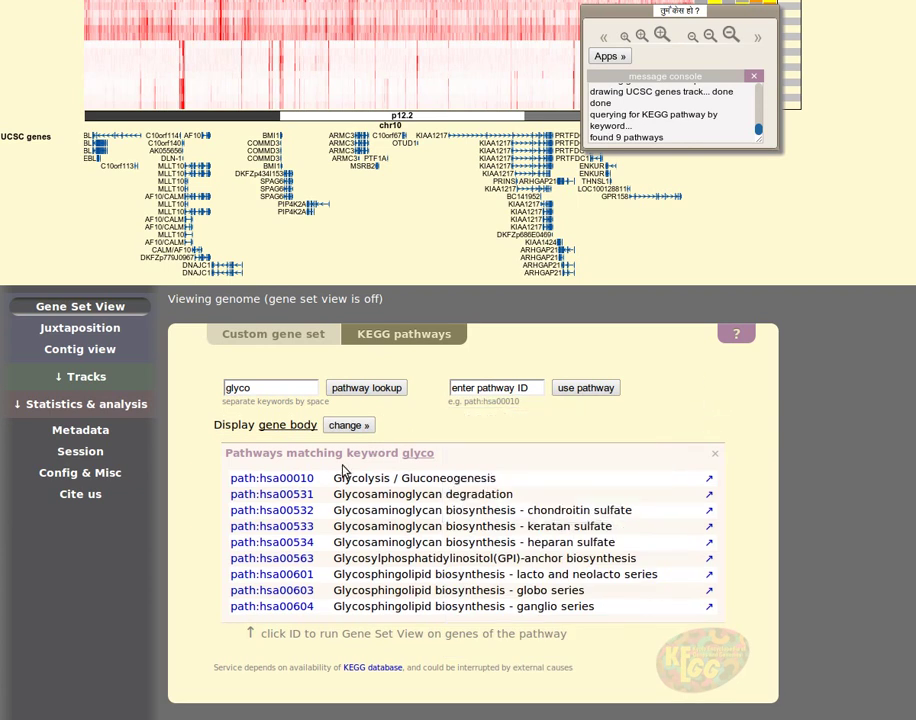
left_click(277, 485)
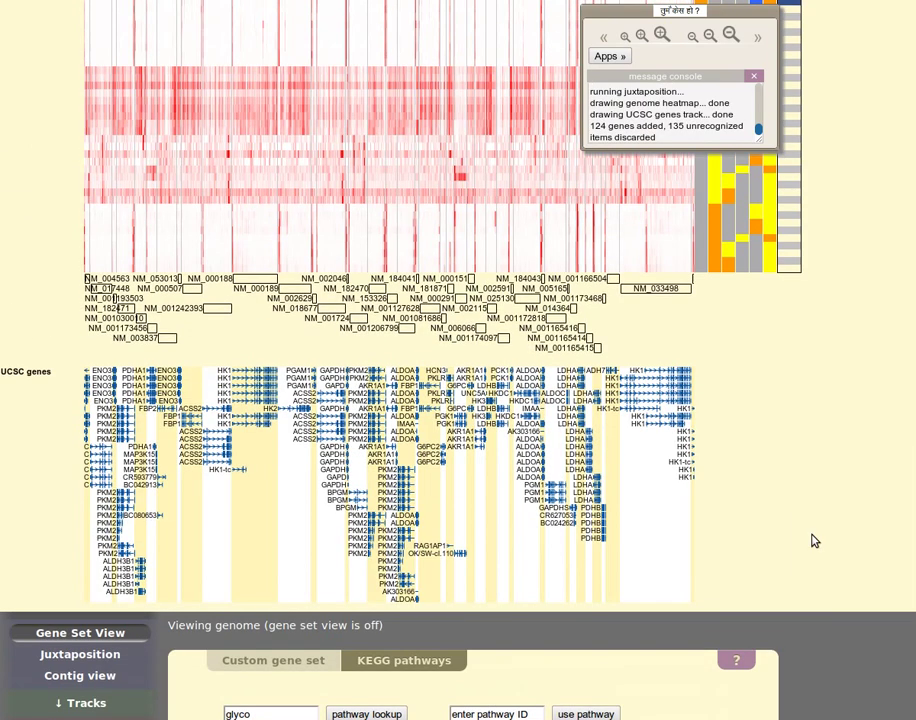
scroll(814, 541, "up", 3)
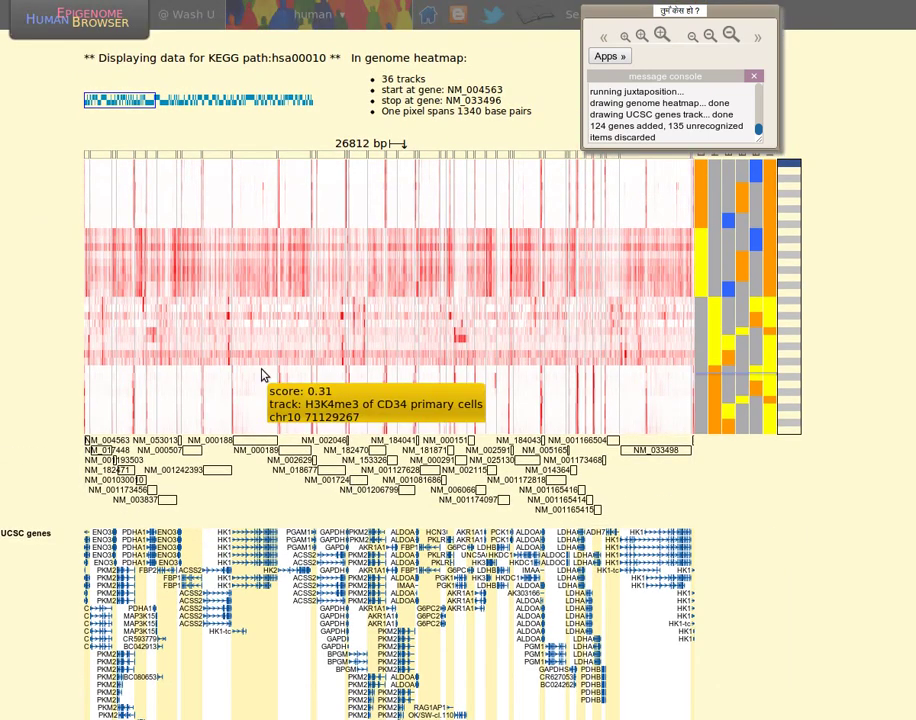
Sort the genes of the KEGG pathway by chromosomal order and location and update the gene set display
mouse_move(116, 176)
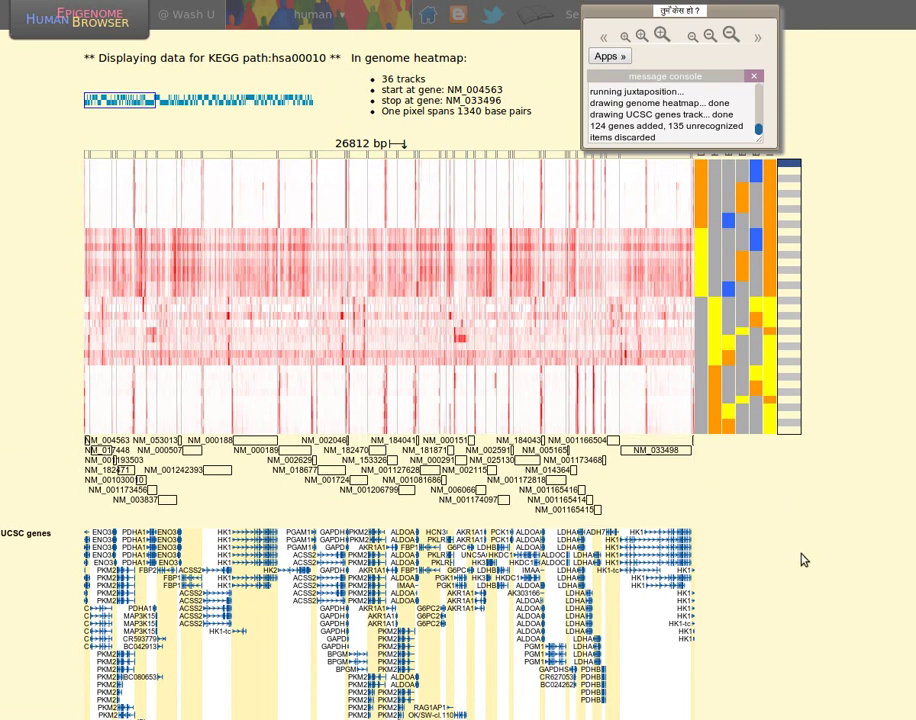
scroll(808, 532, "down", 4)
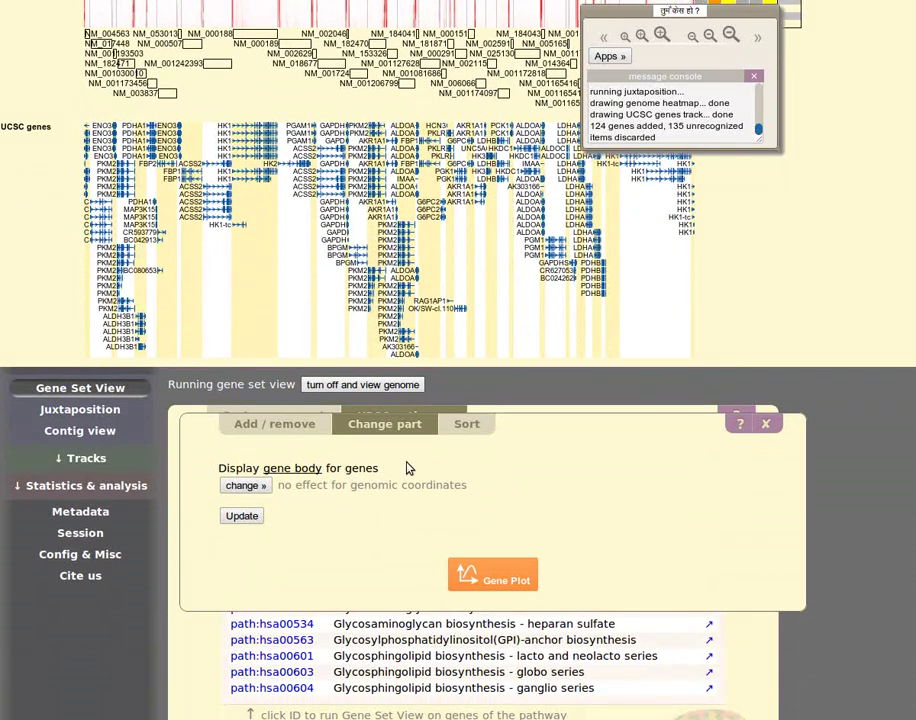
left_click(471, 427)
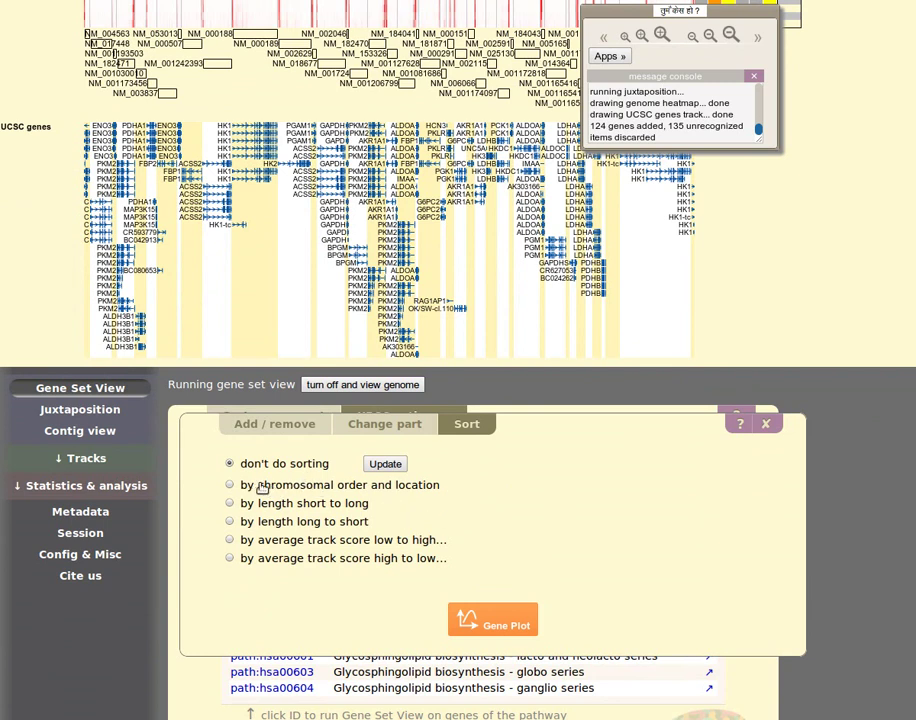
left_click(305, 488)
left_click(384, 464)
scroll(528, 485, "up", 2)
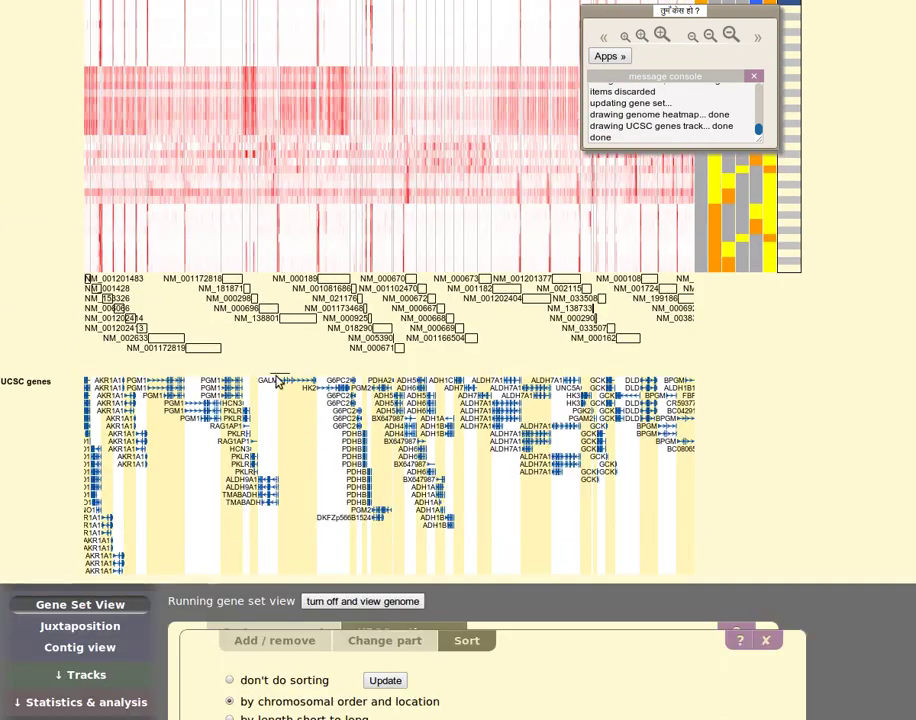
scroll(90, 265, "up", 2)
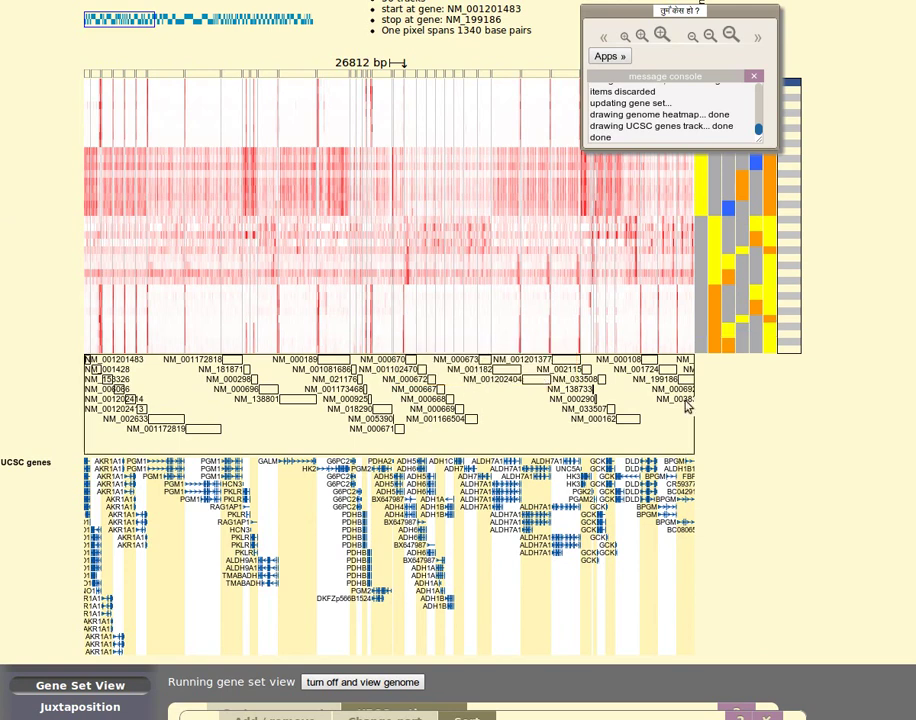
Sort the pathway's genes by length from short to long and look through the reordered heatmap
scroll(862, 480, "down", 3)
scroll(862, 480, "down", 2)
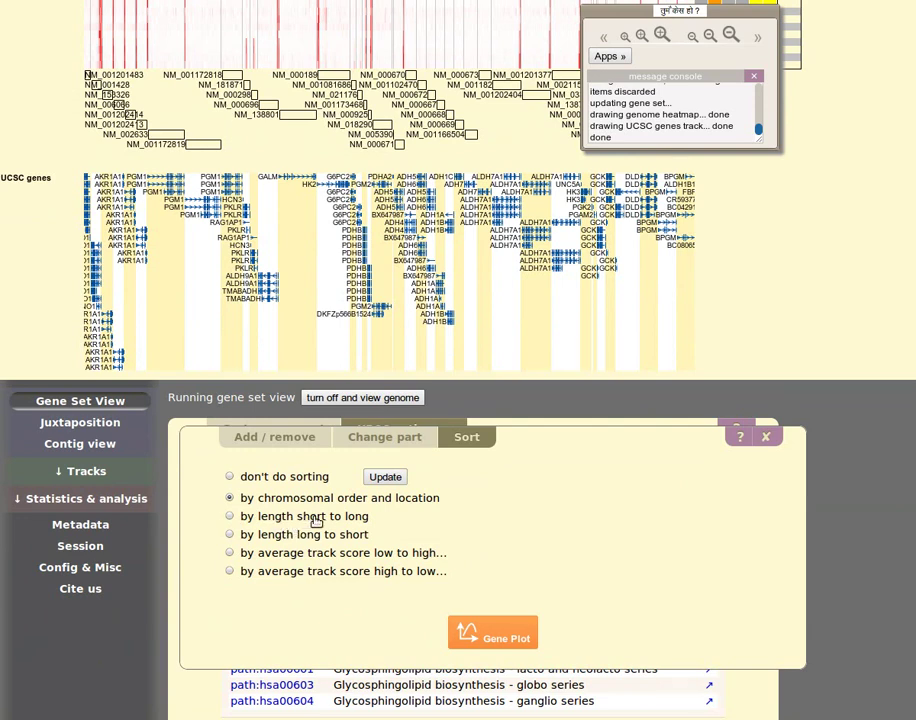
left_click(385, 477)
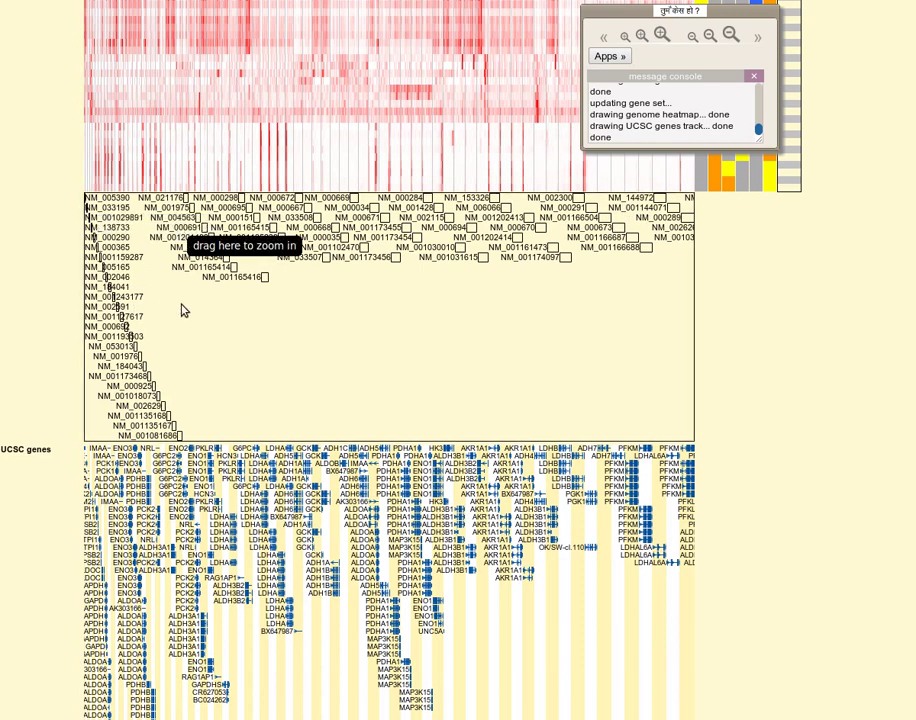
scroll(634, 259, "up", 2)
left_click_drag(634, 259, 204, 251)
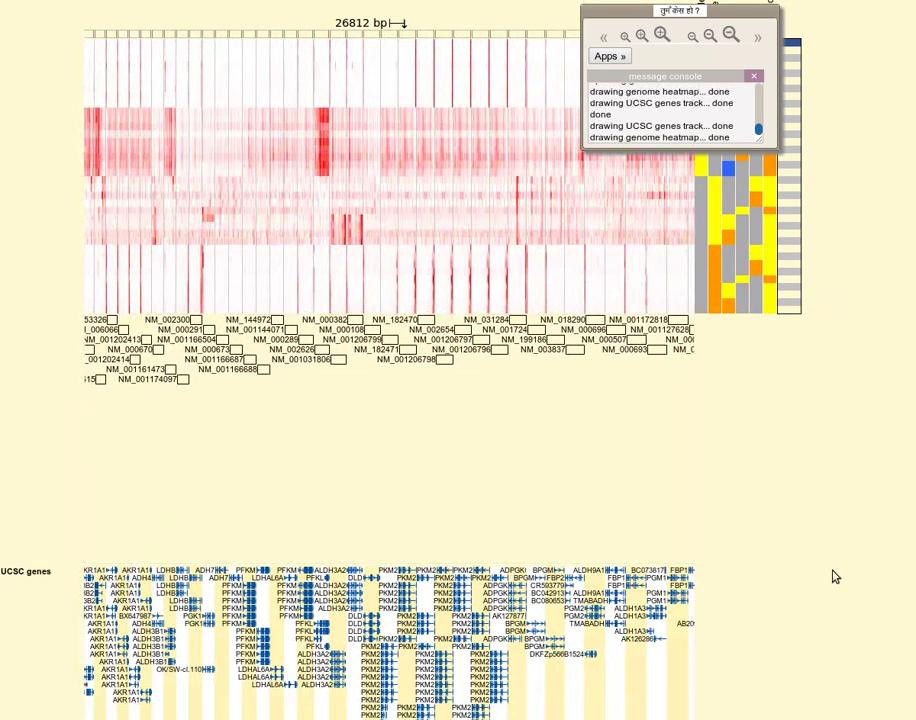
scroll(824, 588, "down", 4)
scroll(599, 462, "up", 2)
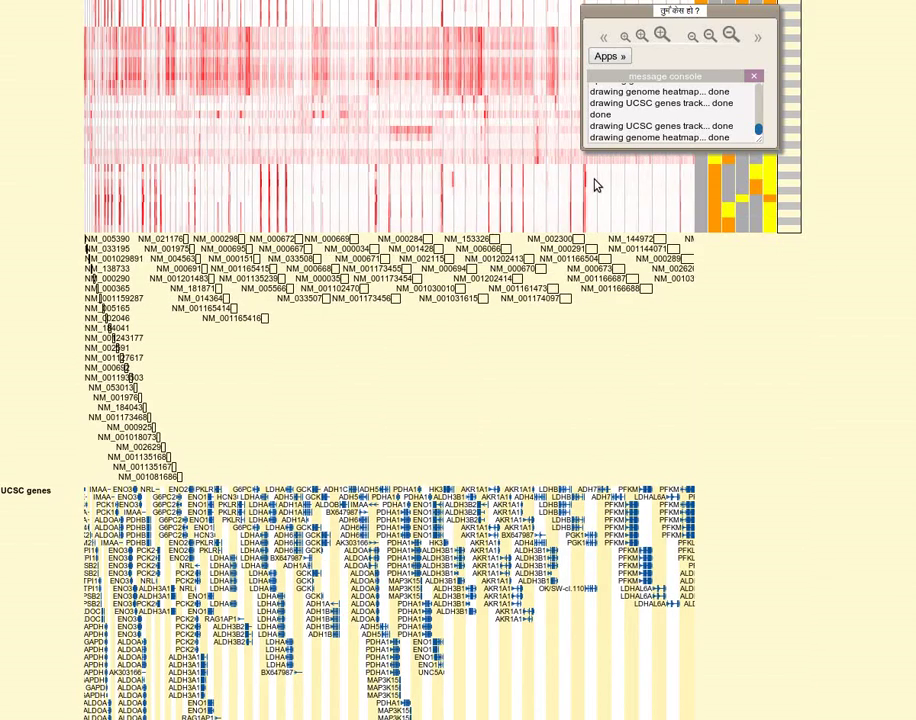
Choose average track score, low to high, as the sorting criterion for the pathway's genes
scroll(777, 391, "down", 8)
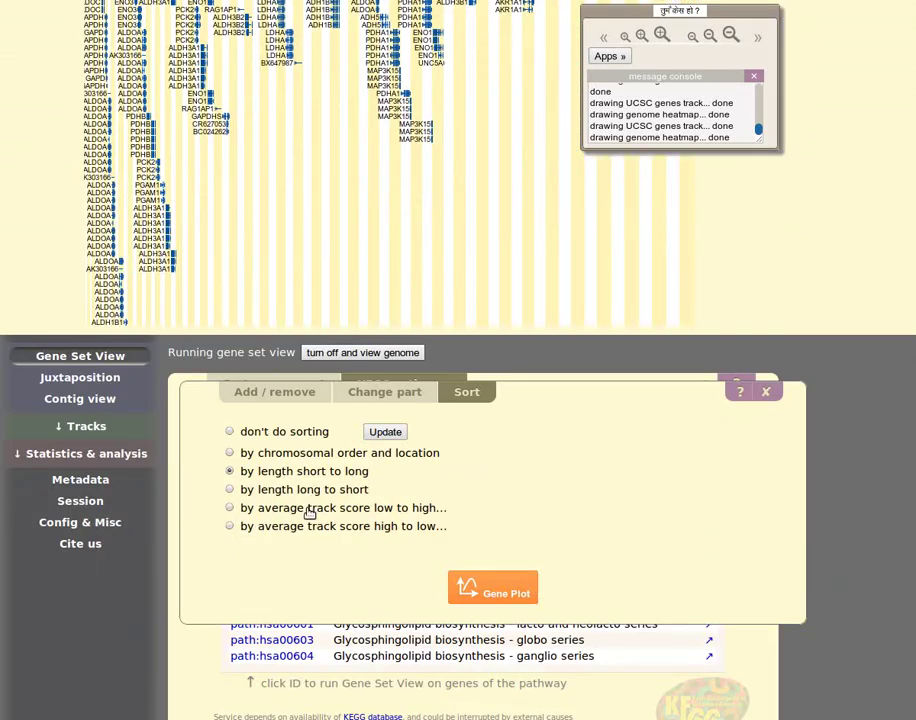
left_click(310, 508)
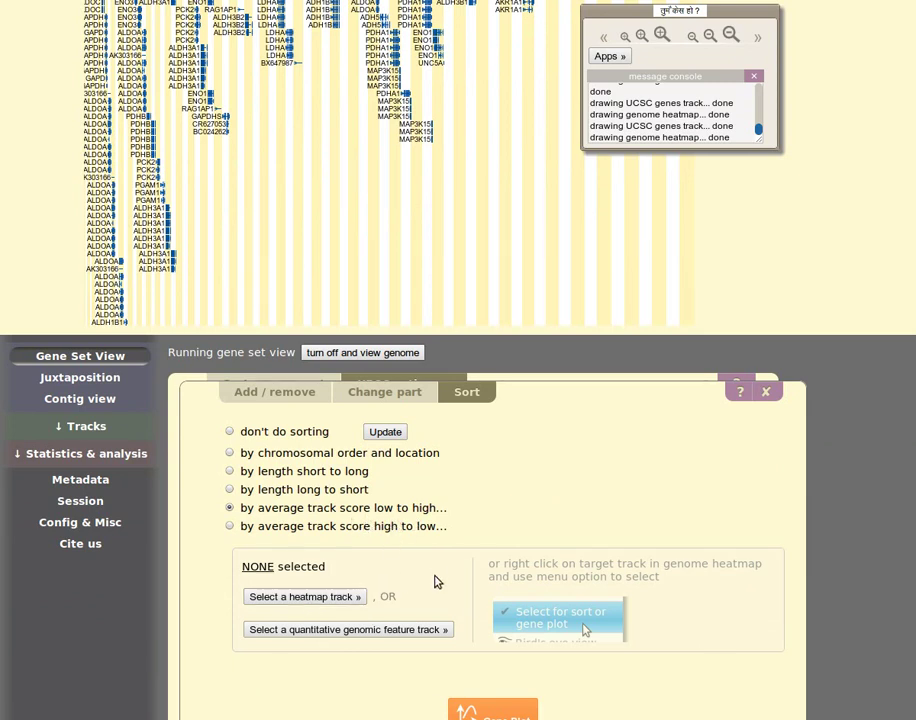
scroll(628, 568, "up", 2)
scroll(465, 611, "down", 1)
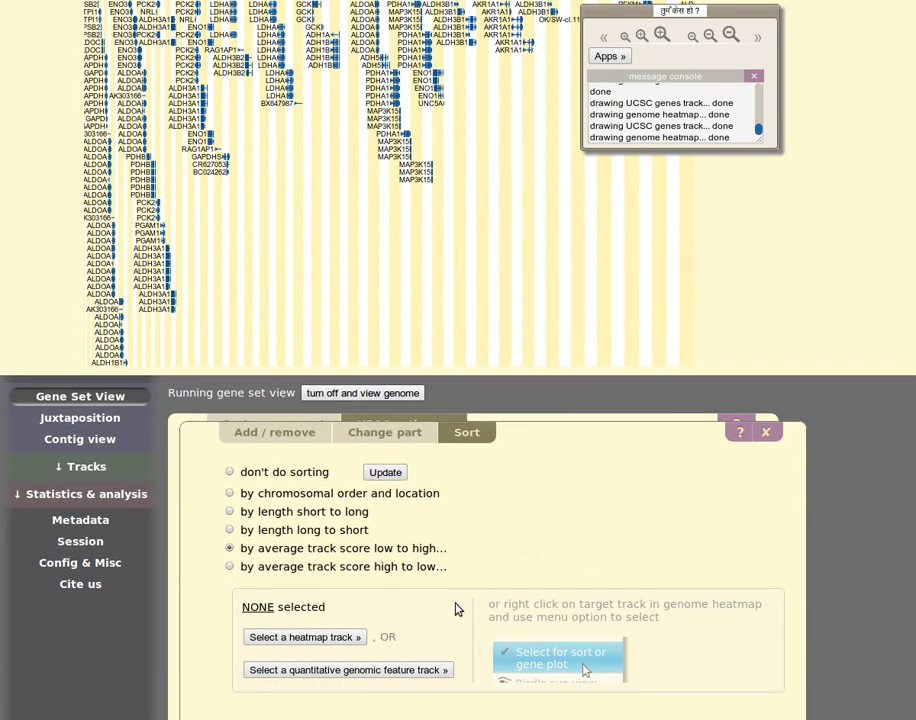
scroll(352, 581, "down", 1)
left_click(322, 597)
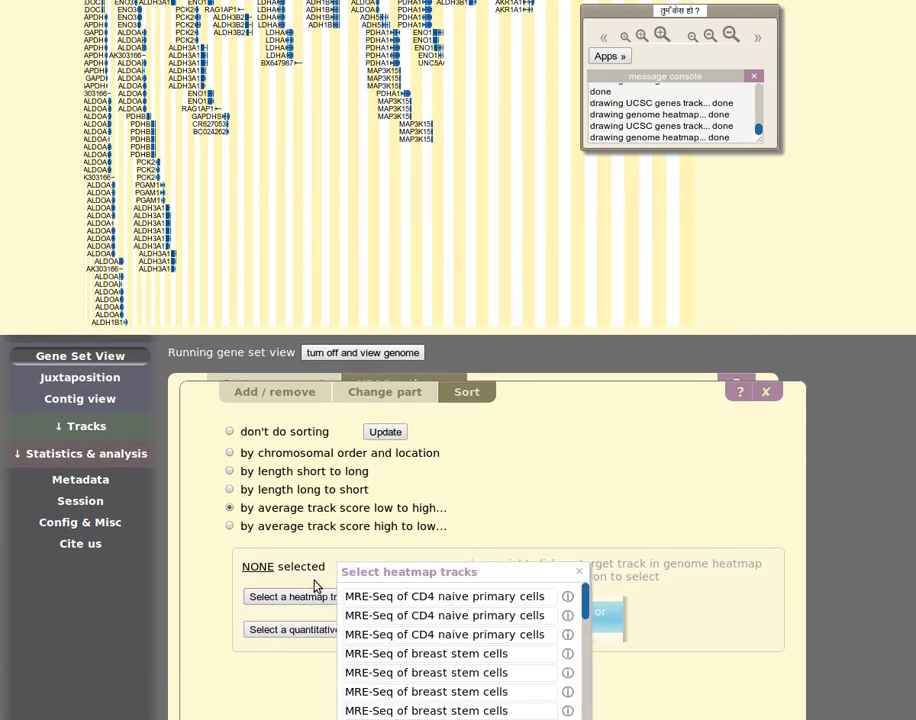
scroll(310, 566, "down", 2)
scroll(308, 564, "down", 1)
left_click(338, 518)
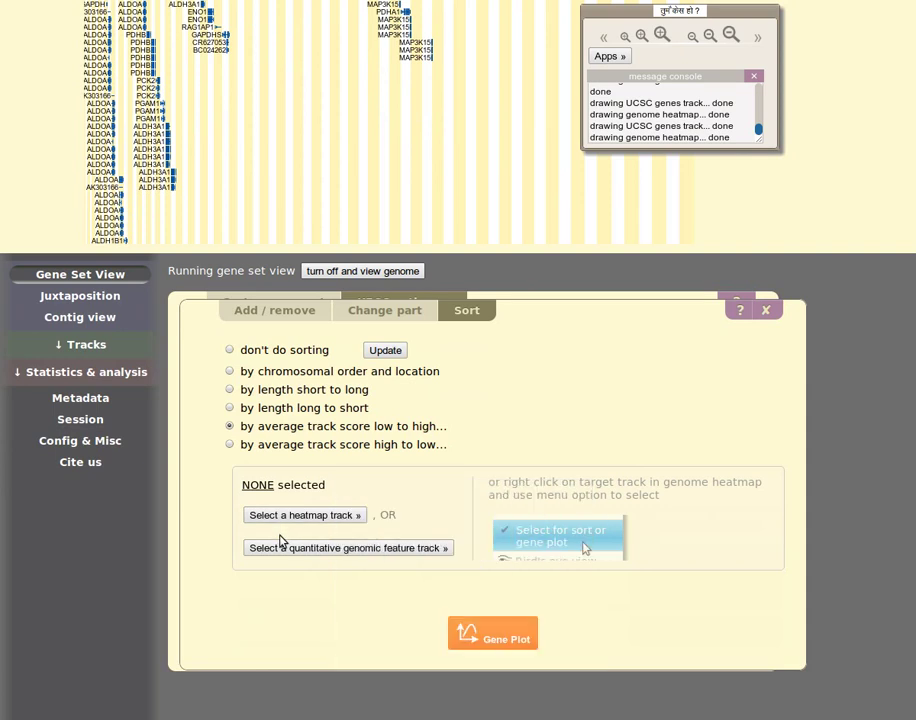
left_click(340, 517)
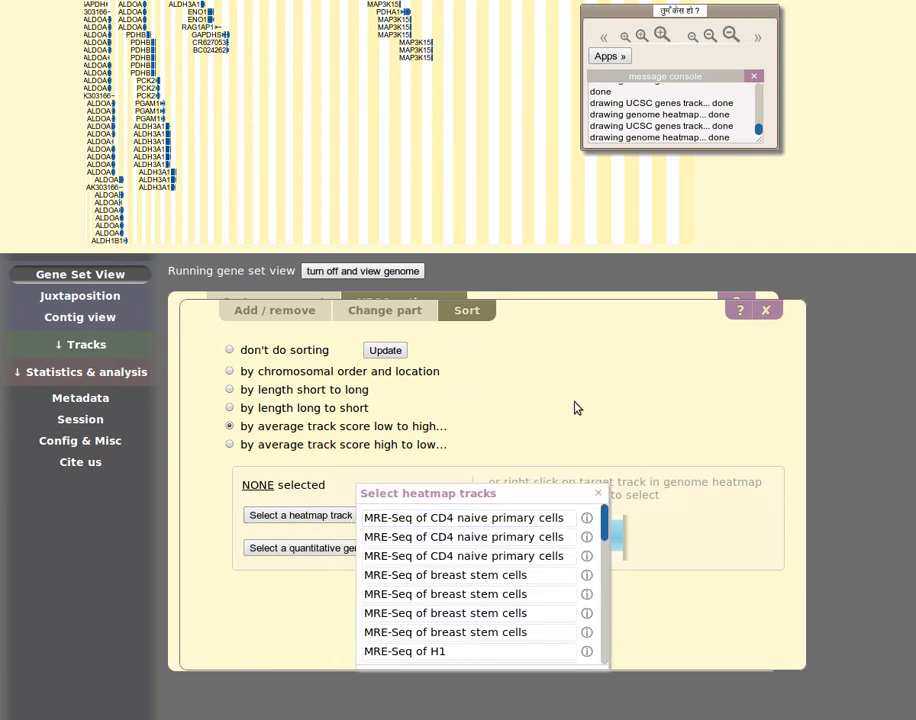
left_click(513, 418)
scroll(756, 480, "up", 5)
scroll(755, 507, "down", 5)
left_click(350, 518)
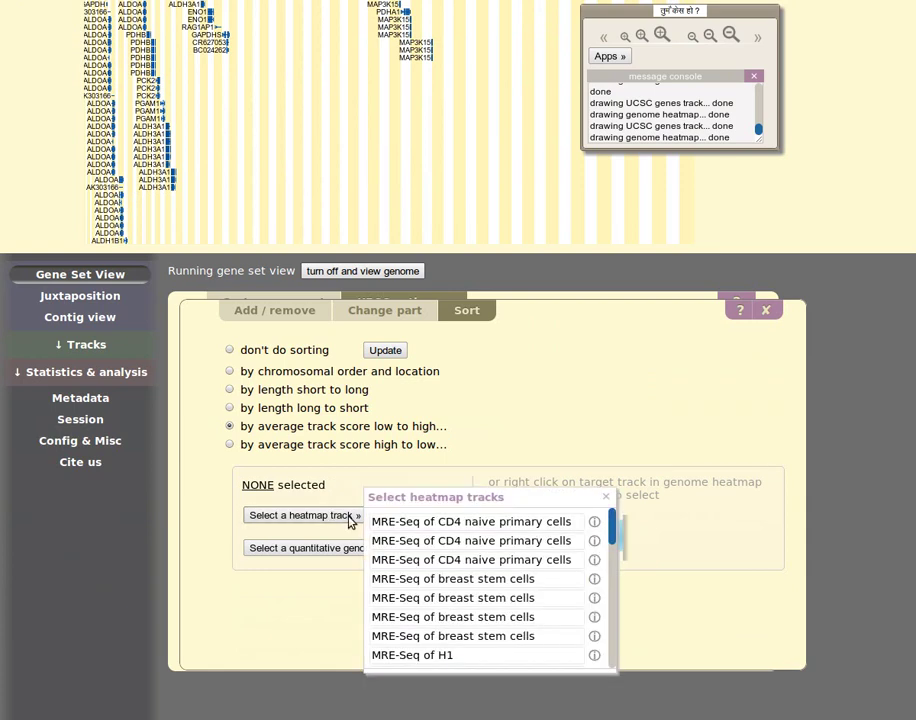
left_click(605, 497)
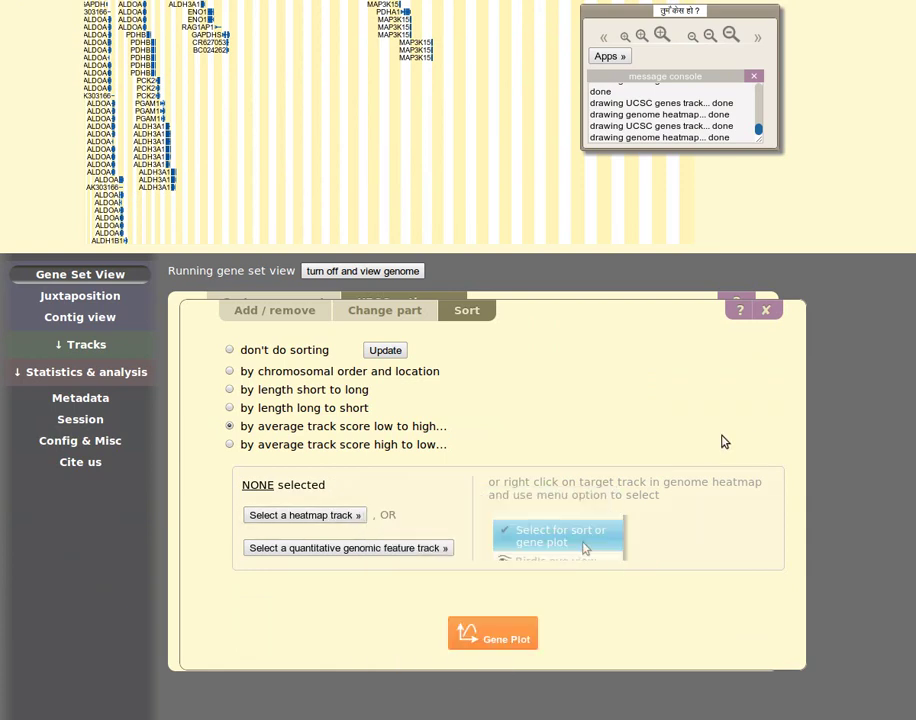
Remove the UCSC genes track from the gene set display
scroll(710, 440, "up", 10)
scroll(716, 460, "up", 3)
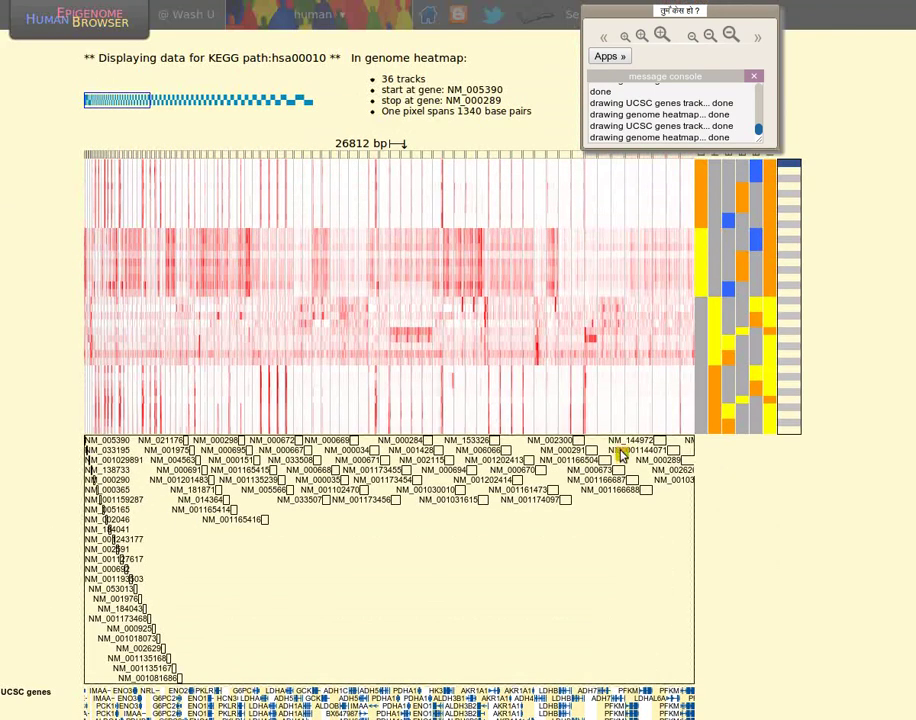
scroll(456, 488, "down", 7)
right_click(416, 436)
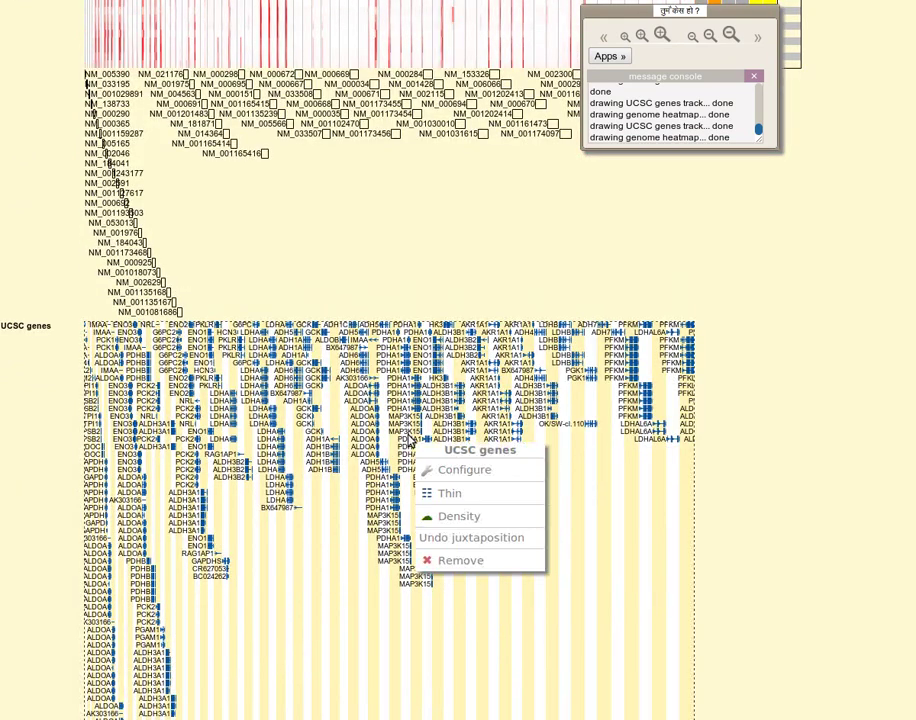
left_click(468, 565)
scroll(585, 600, "up", 6)
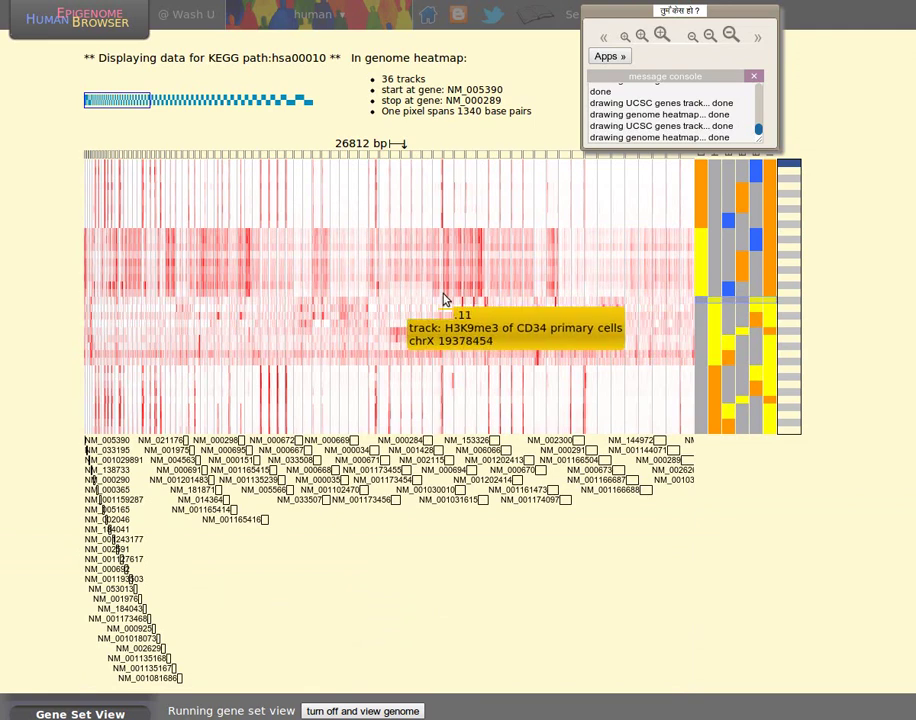
Configure the MeDIP-Seq of CD4 naive primary cells heatmap track with dark green positive values and a track height of 40 pixels
right_click(390, 235)
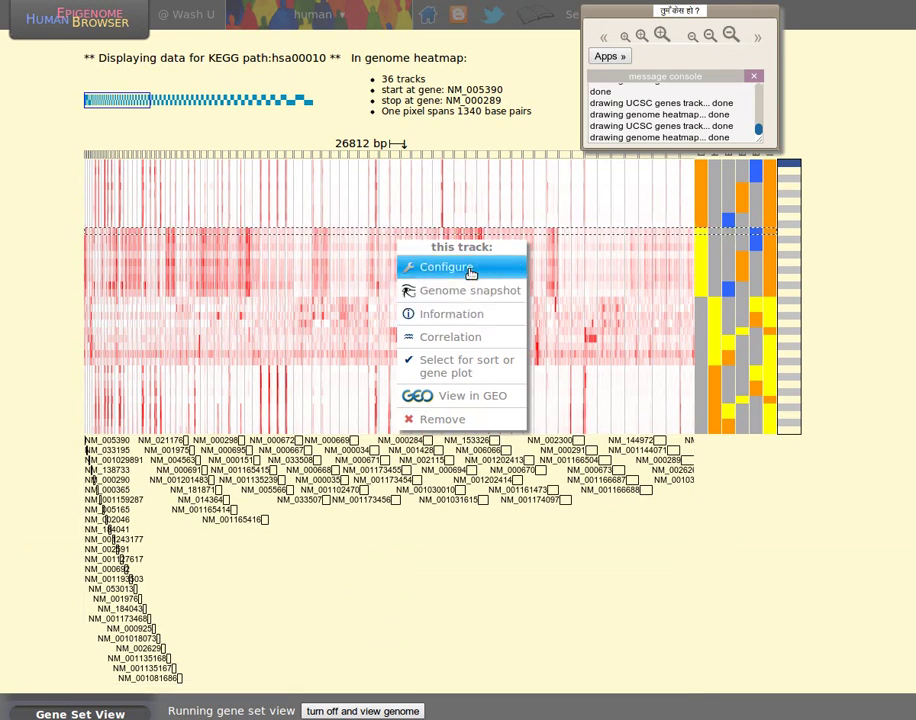
left_click(466, 268)
left_click(658, 108)
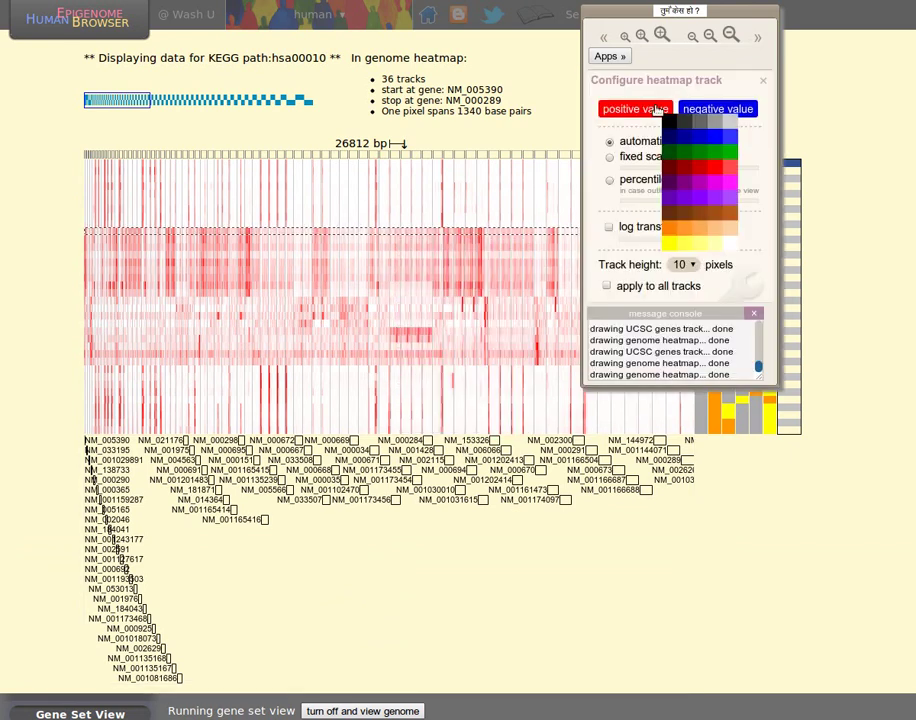
left_click(683, 157)
left_click(683, 264)
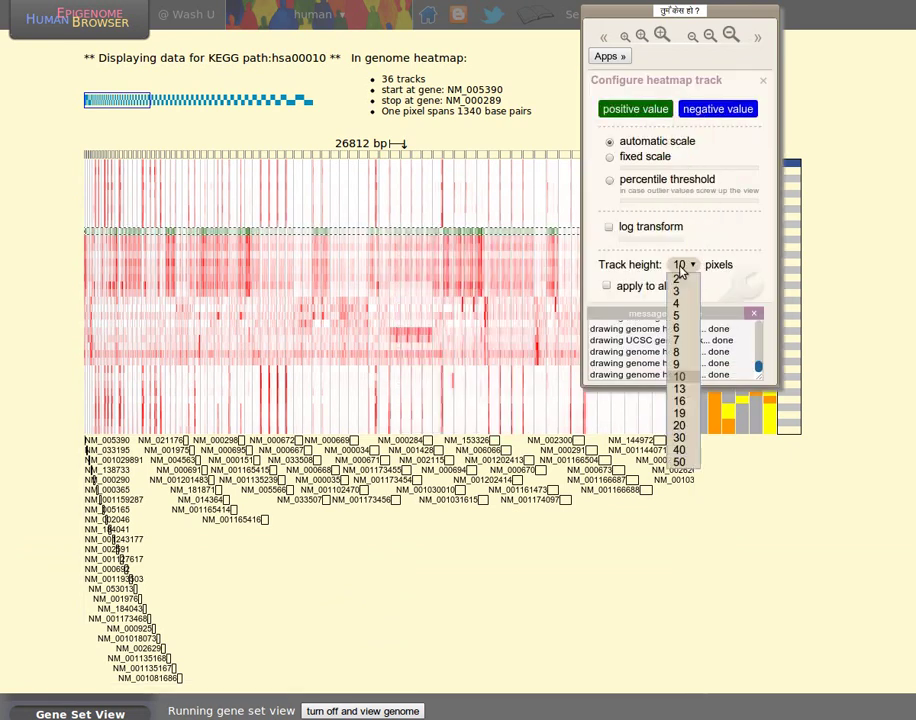
left_click(686, 451)
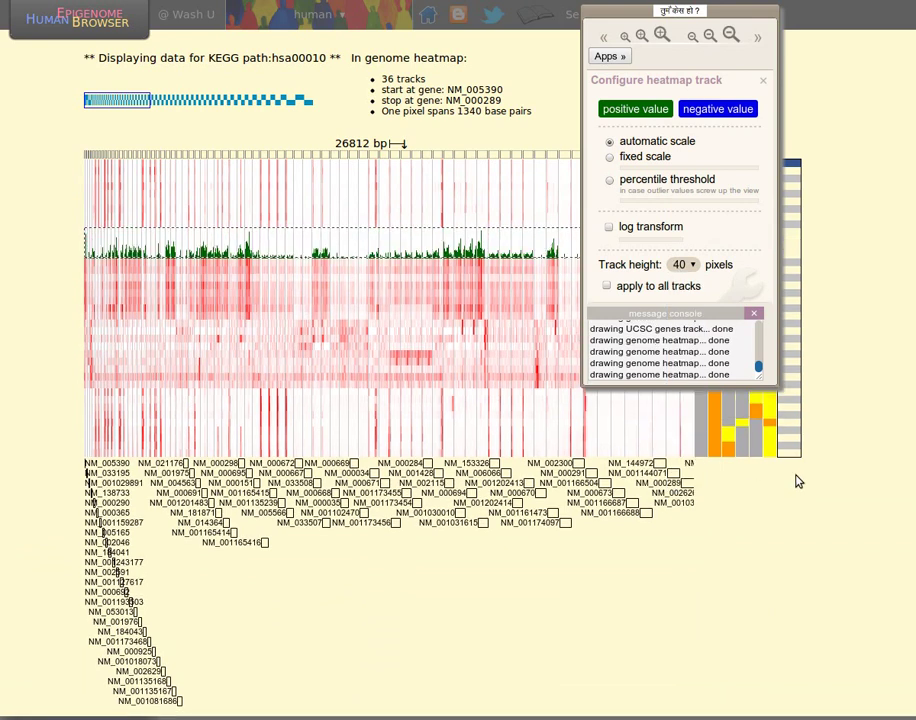
left_click(763, 80)
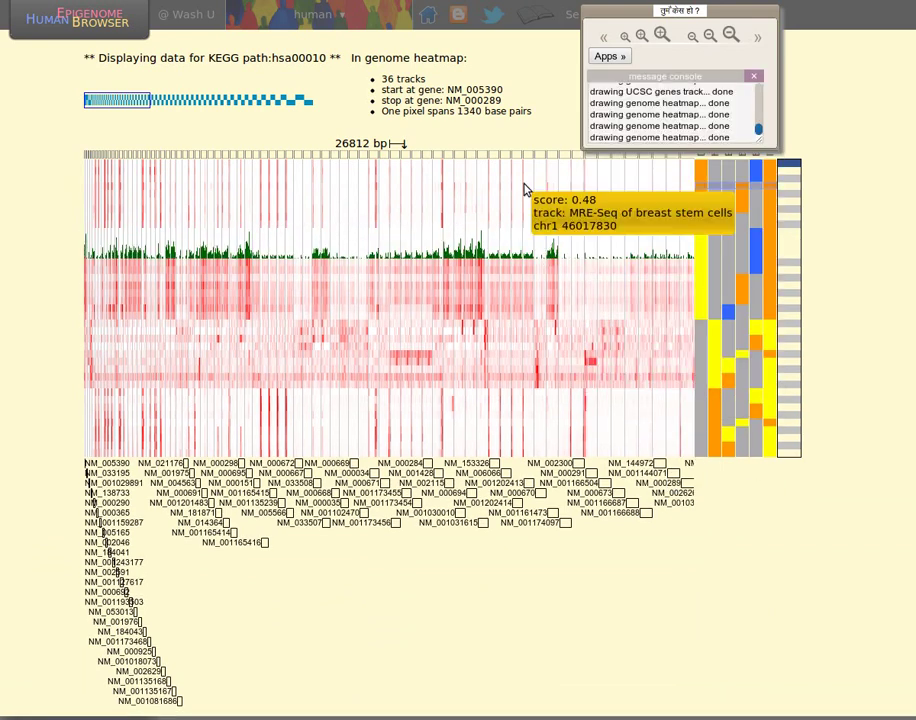
Pick the green MeDIP-Seq of CD4 naive primary cells track for sorting and reorder the genes by its average score, low to high
right_click(404, 252)
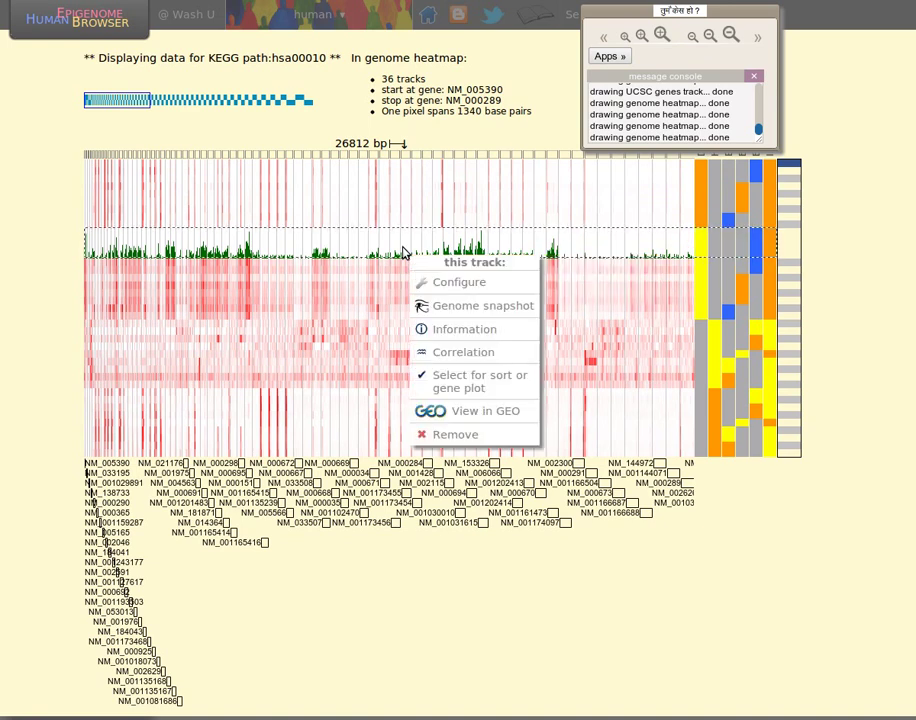
left_click(500, 387)
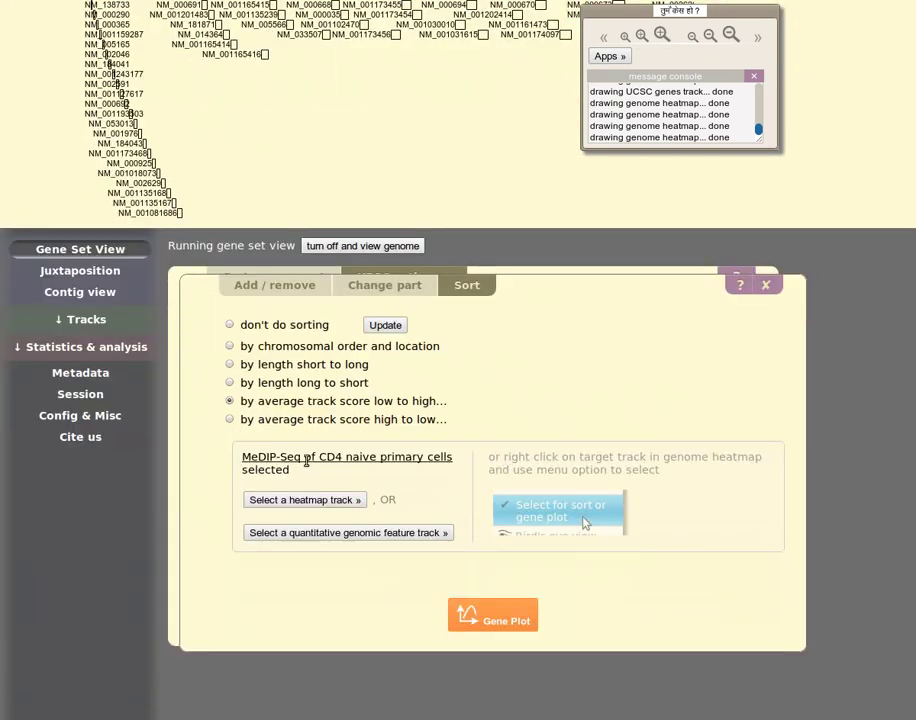
left_click_drag(253, 456, 430, 456)
left_click(441, 456)
left_click(393, 327)
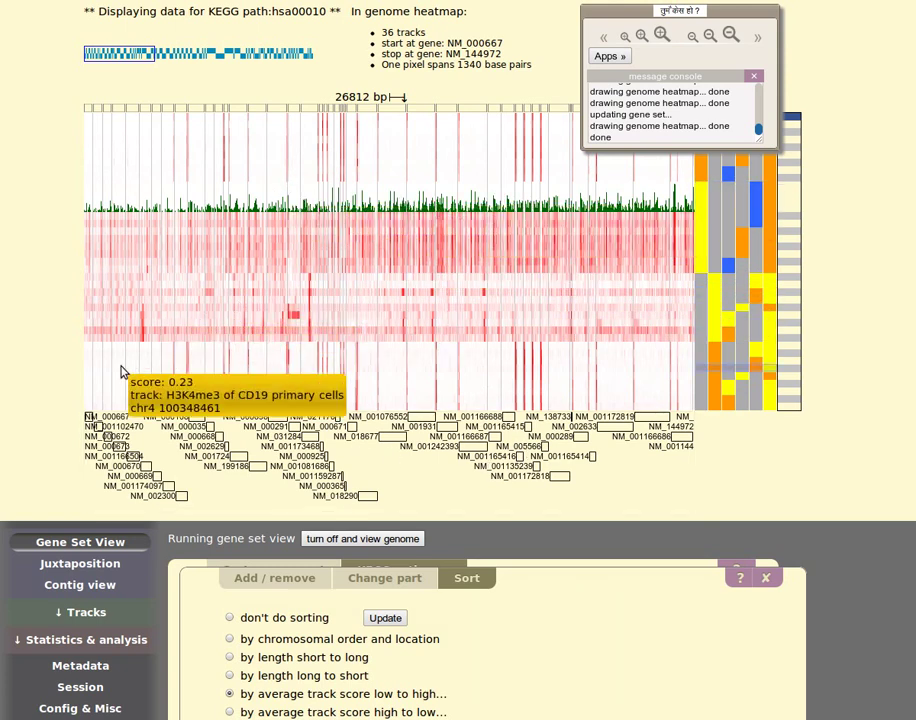
left_click_drag(625, 307, 435, 311)
left_click_drag(660, 327, 344, 321)
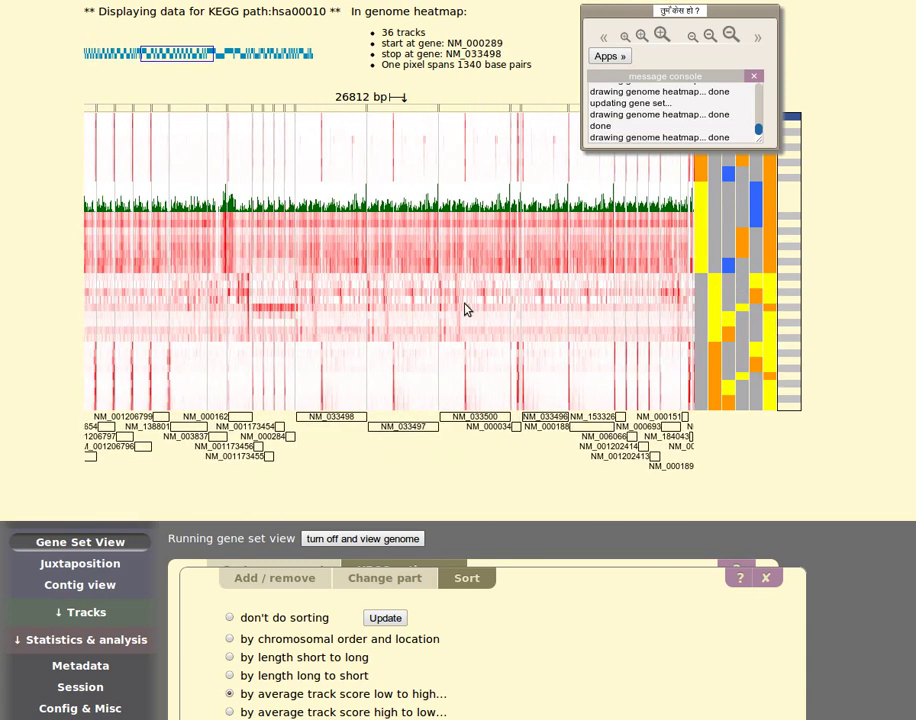
left_click_drag(638, 313, 204, 313)
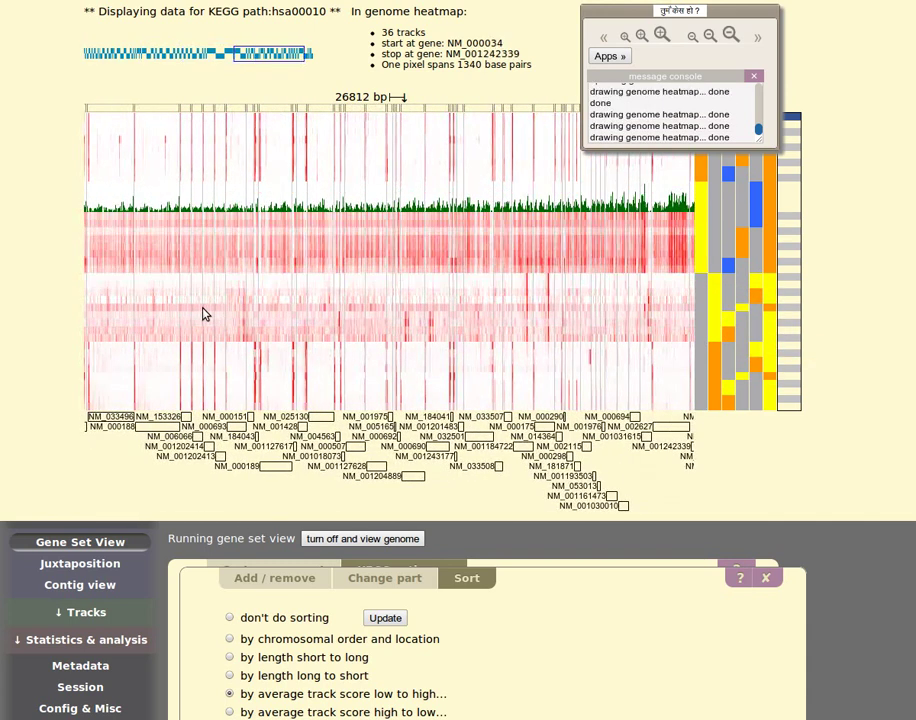
scroll(840, 472, "down", 4)
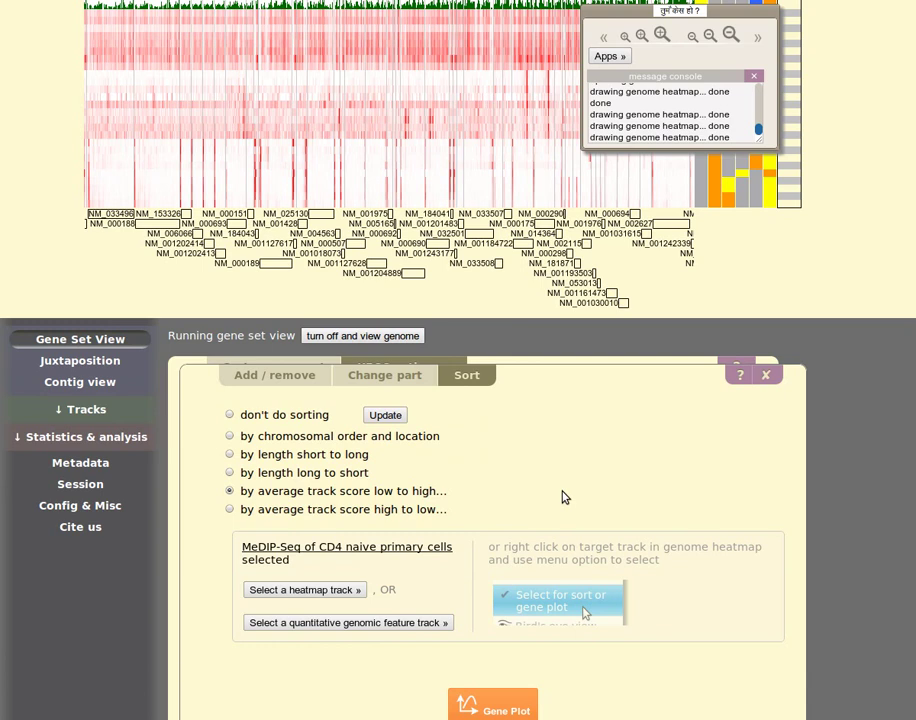
scroll(568, 484, "down", 1)
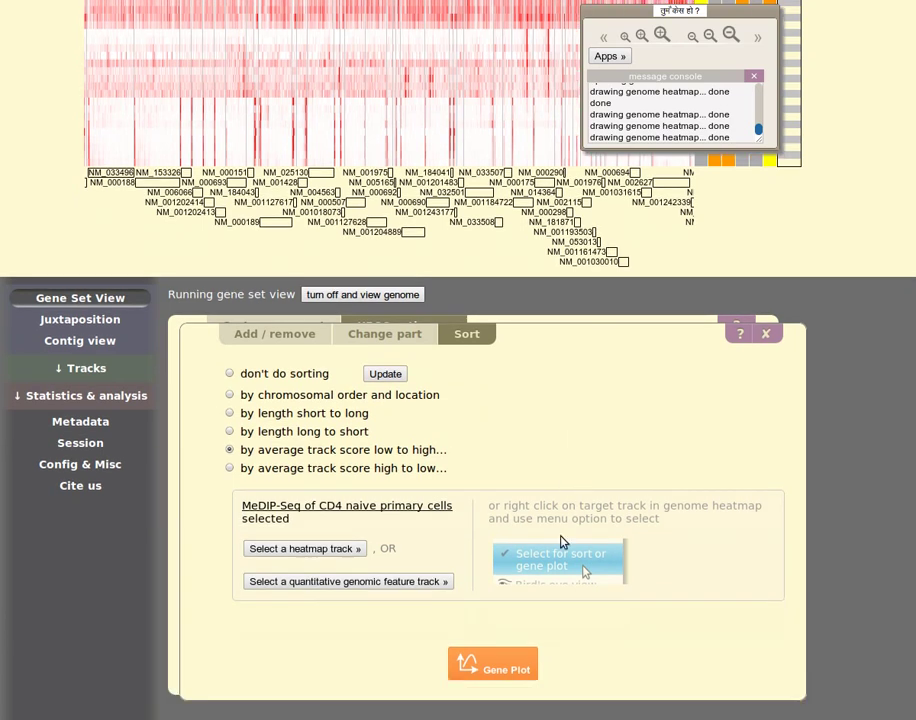